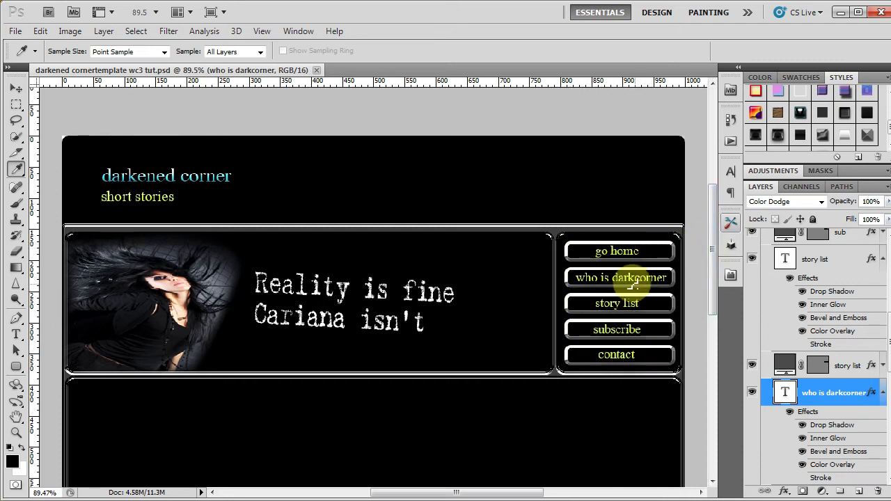
drag(713, 215, 705, 252)
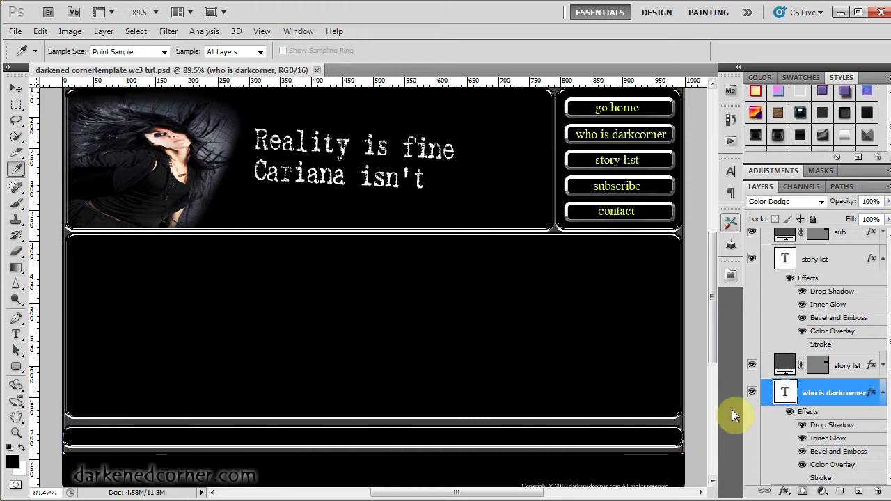
drag(710, 337, 709, 296)
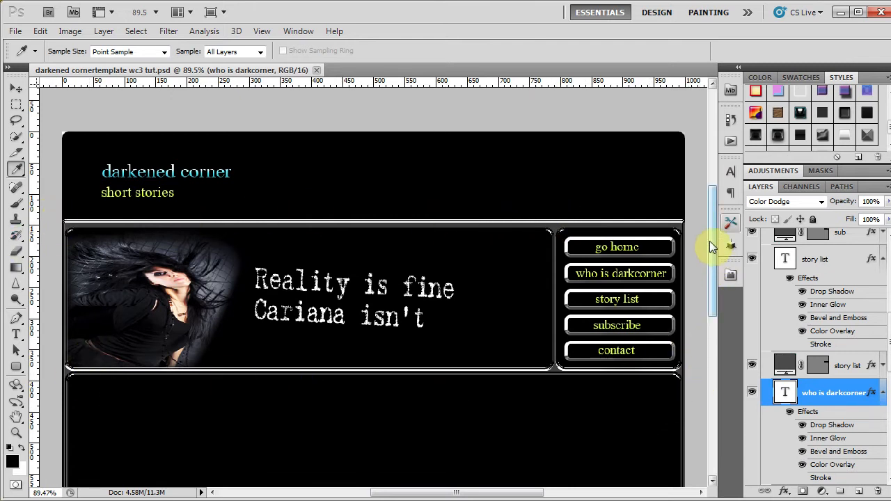
drag(713, 237, 712, 254)
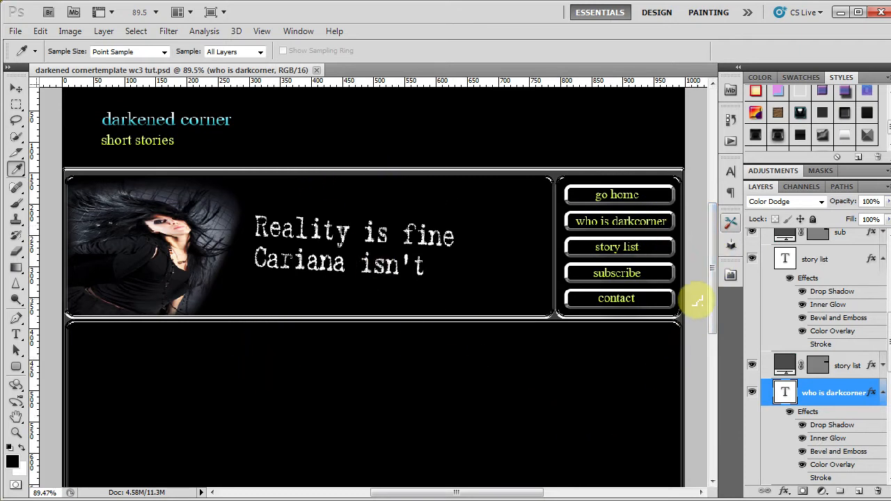
mouse_move(711, 252)
mouse_down()
mouse_move(712, 259)
mouse_move(713, 235)
mouse_up()
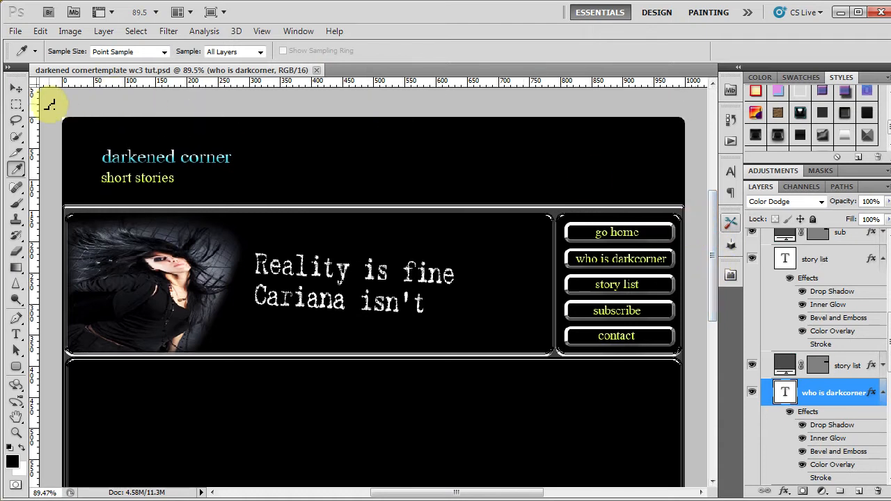
Step: Create a new 1024 x 768 pixel web document in RGB at 600 pixels/inch with a white background
click(16, 32)
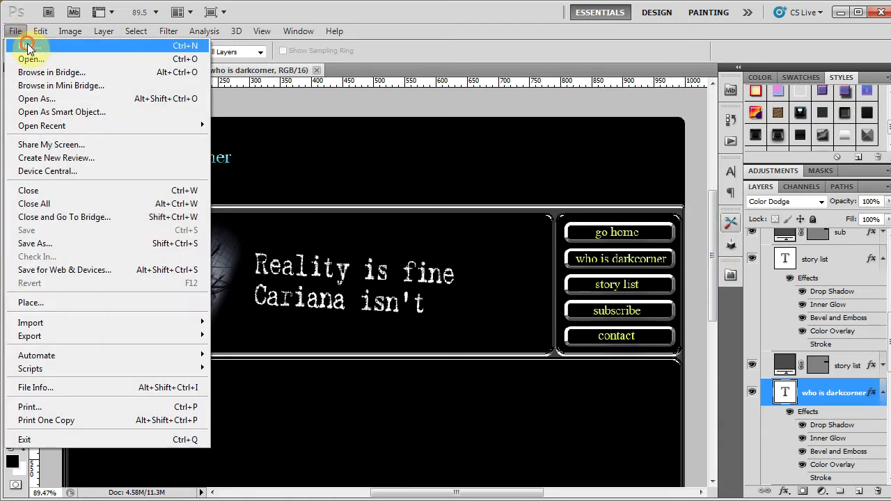
click(22, 44)
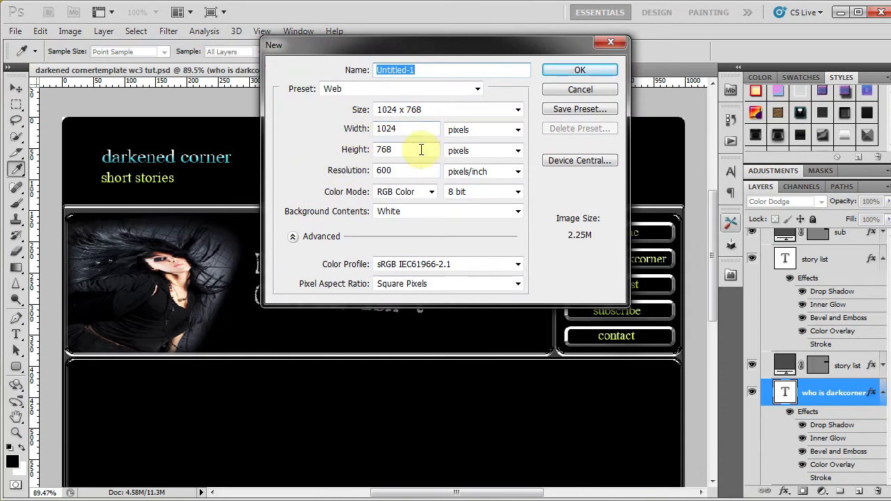
click(576, 73)
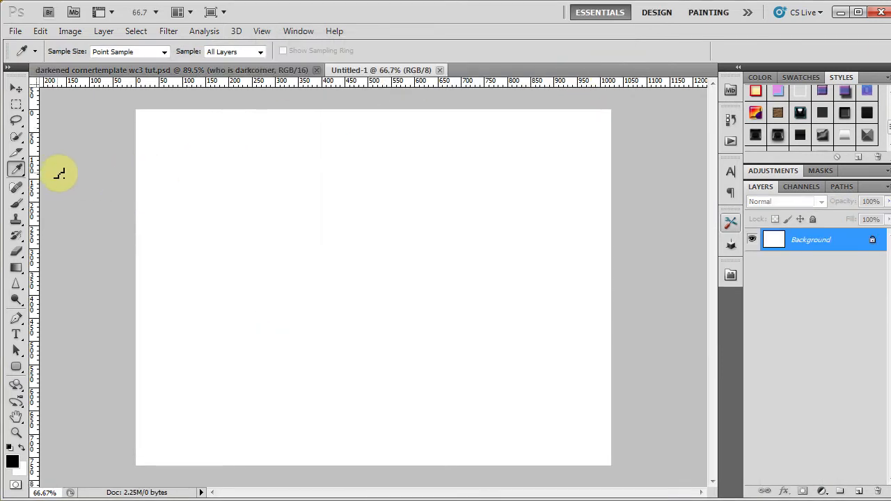
Step: Draw a black rounded rectangle with a 40 px radius across most of the canvas and subtract header, sidebar, content and two footer panels
click(17, 369)
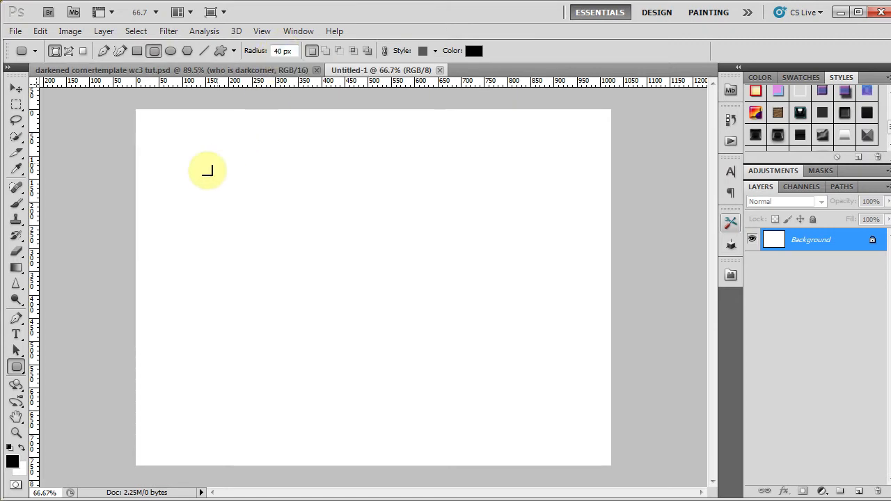
drag(155, 127, 592, 449)
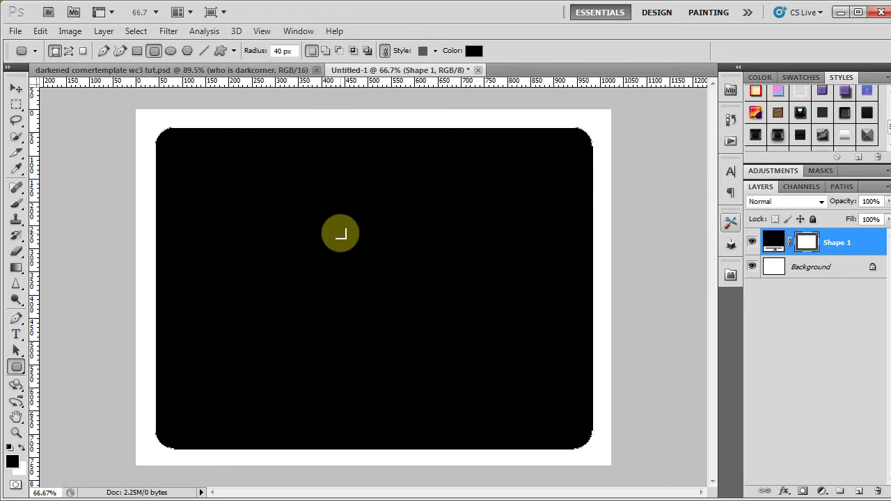
click(339, 51)
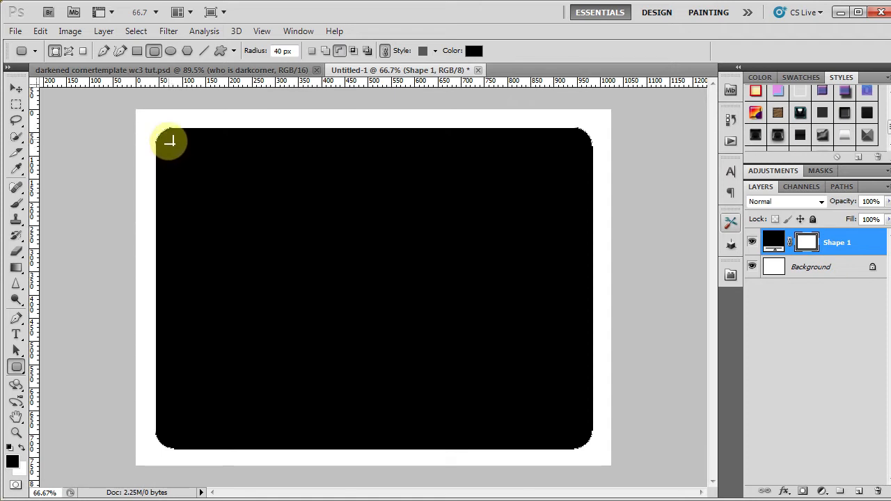
drag(170, 141, 500, 325)
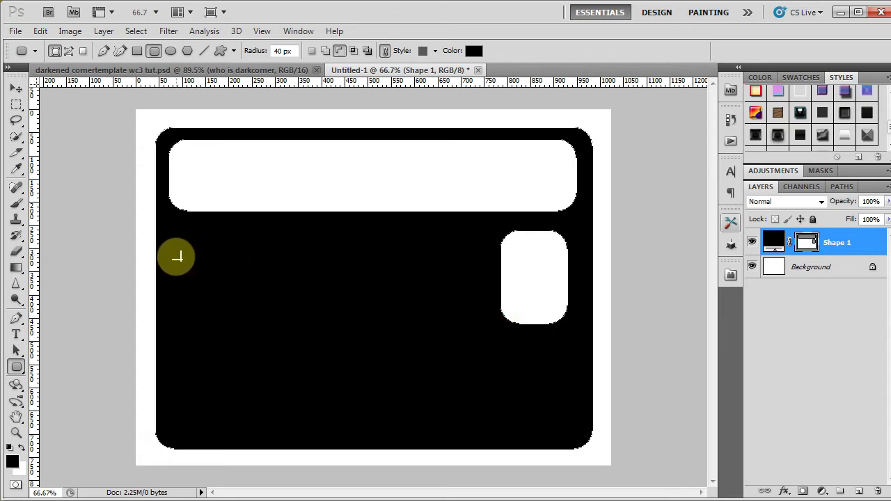
drag(177, 237, 479, 381)
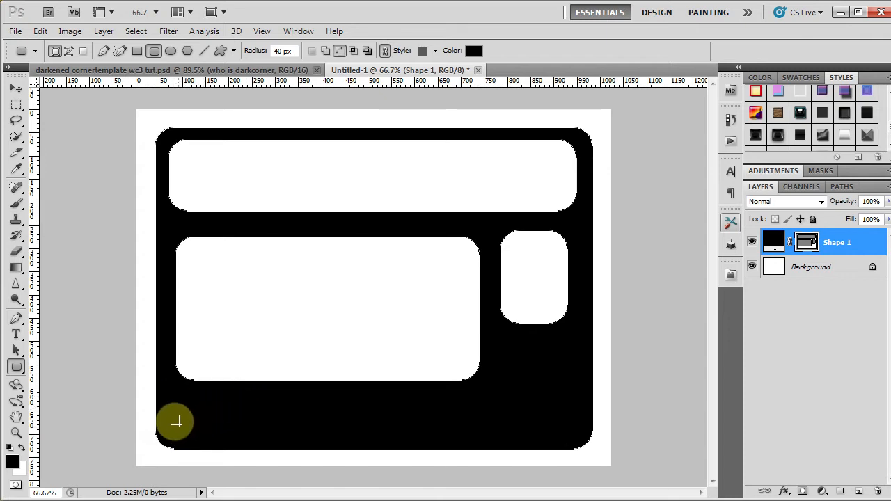
drag(167, 415, 585, 440)
drag(170, 390, 581, 404)
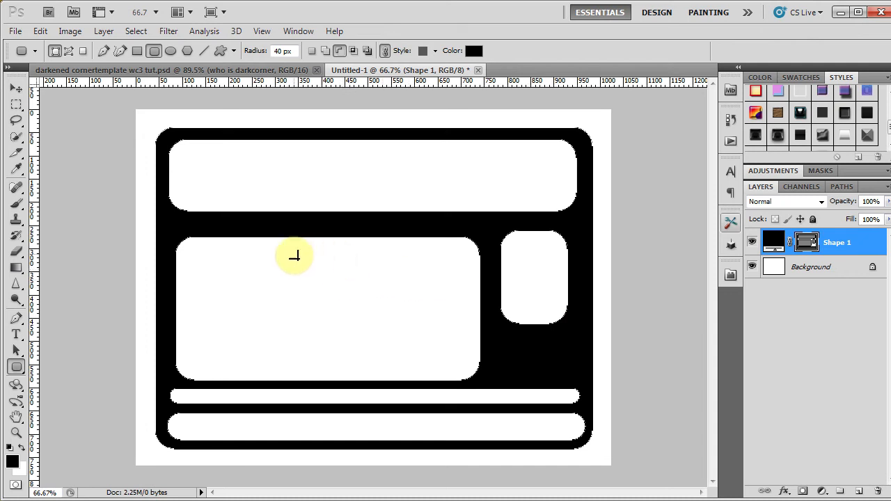
Step: Move the large content cutout up toward the header and widen it to about 104% toward the sidebar cutout
click(17, 351)
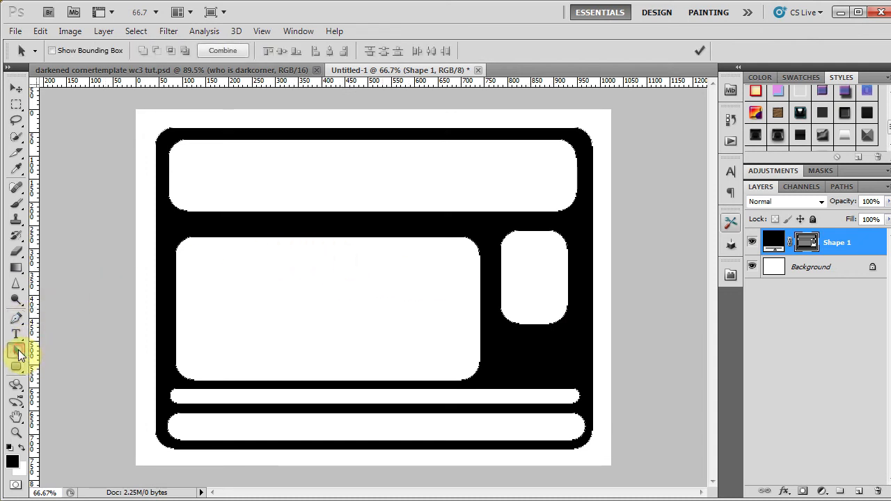
click(239, 241)
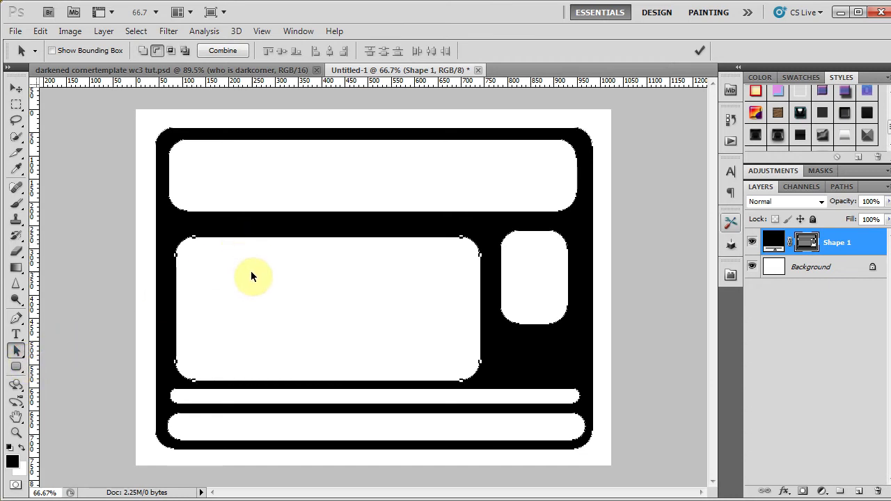
drag(250, 287, 247, 274)
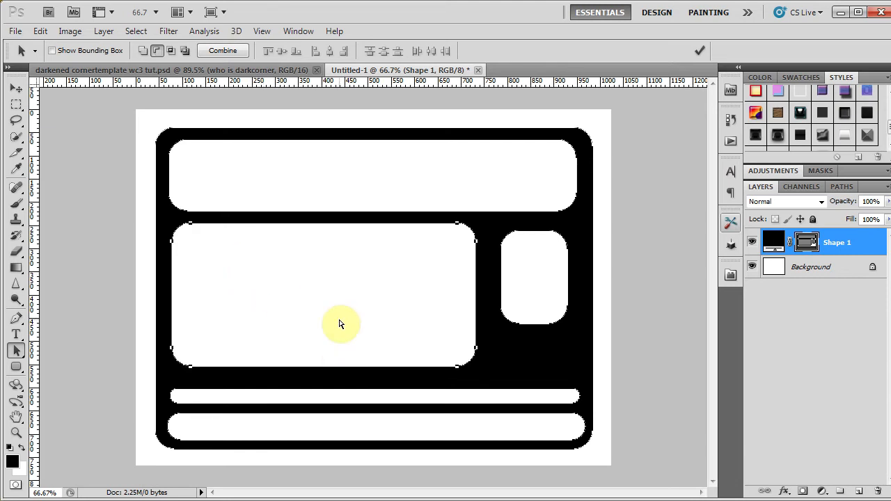
key(ctrl+t)
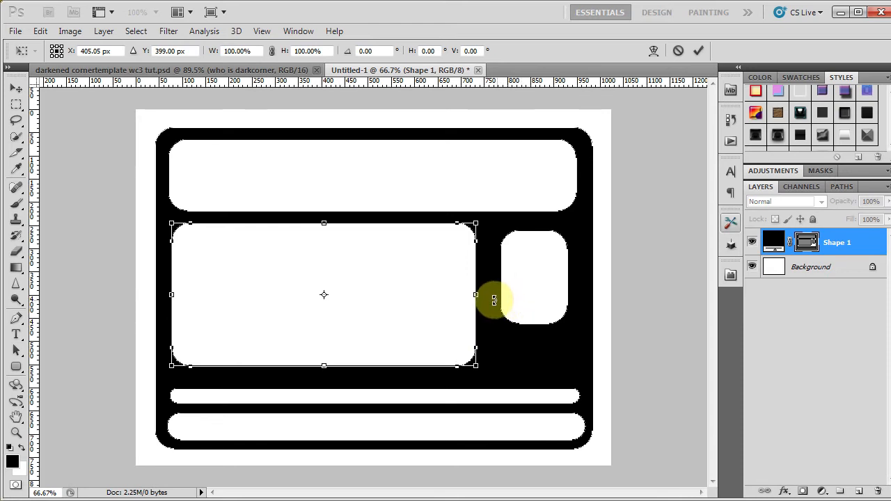
drag(476, 294, 491, 290)
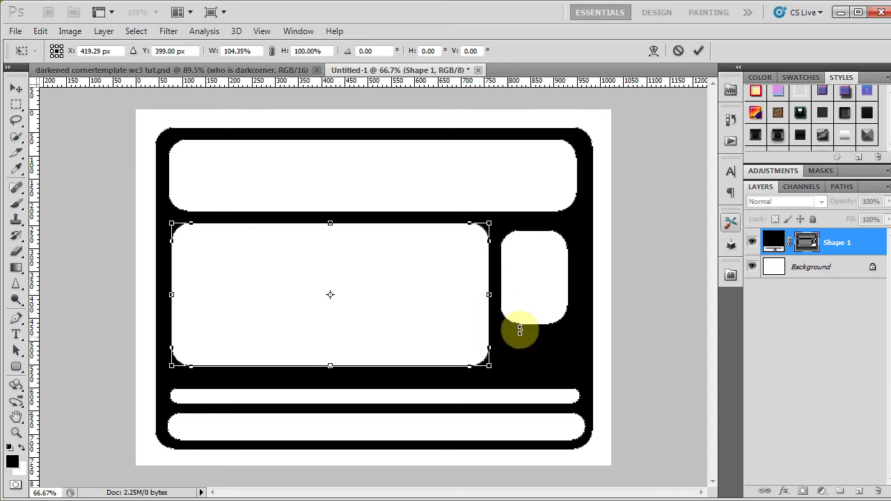
click(697, 50)
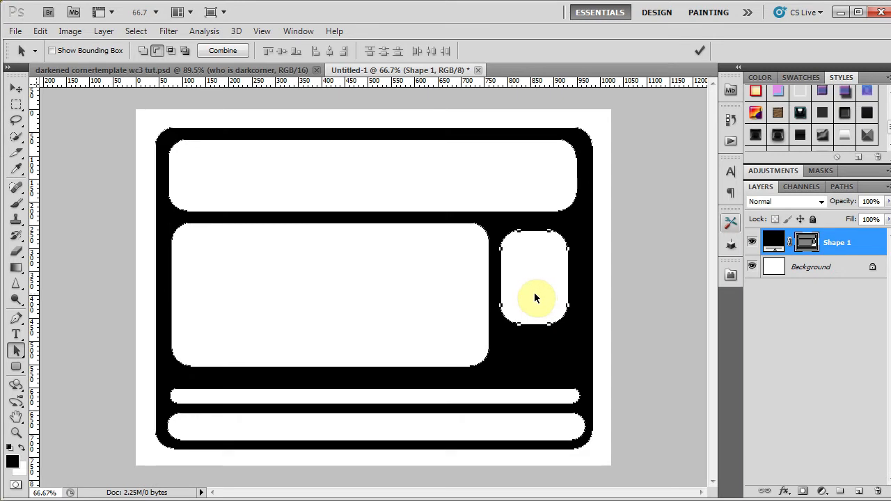
Step: Stretch the sidebar cutout vertically to about 157% so it roughly matches the height of the content cutout
key(ctrl+t)
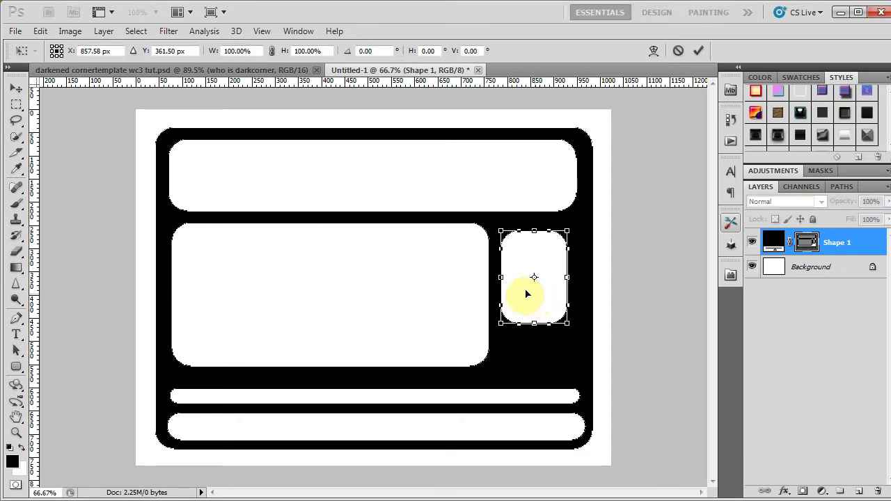
drag(538, 324, 534, 374)
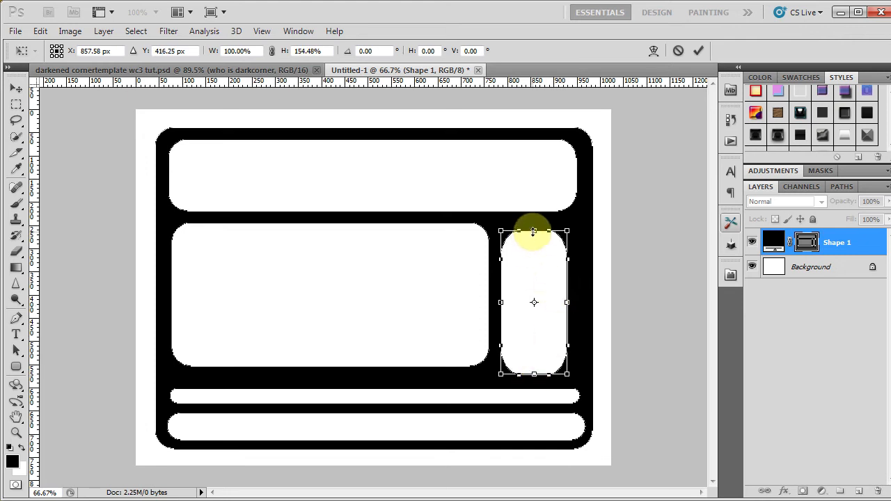
drag(533, 230, 533, 226)
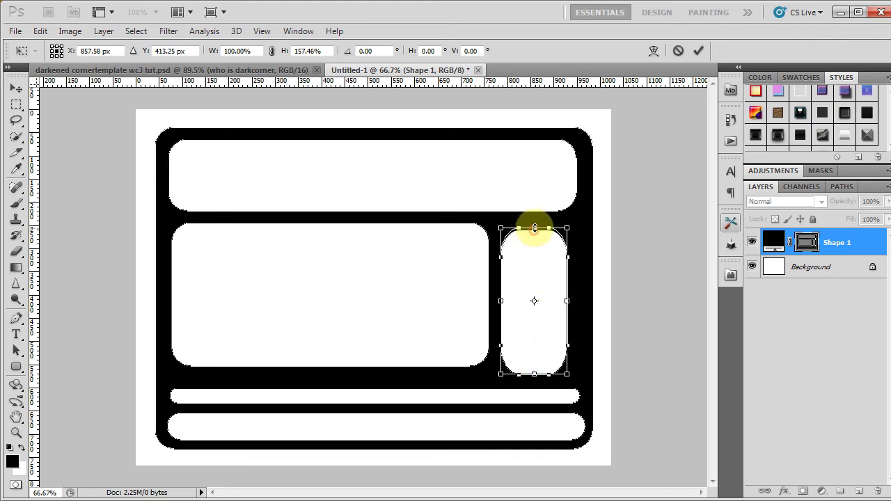
click(697, 51)
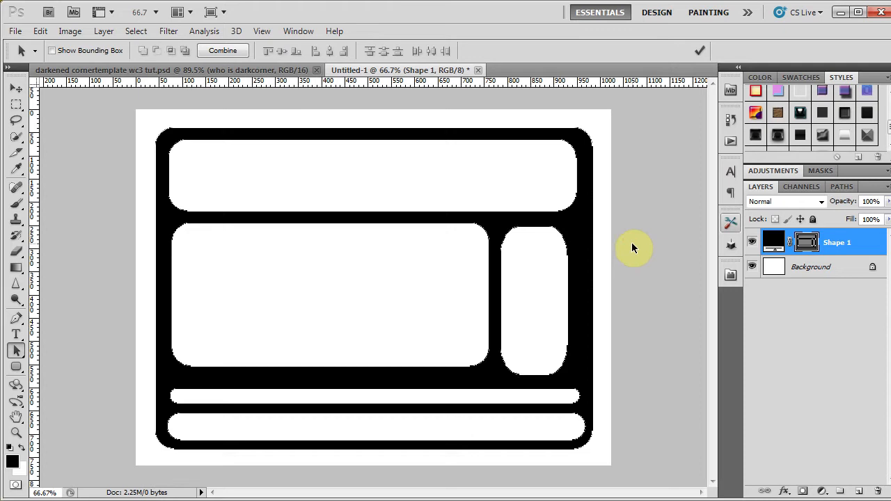
Step: Apply the preset Style 6 to the layout shape and set its Bevel and Emboss technique to Chisel Hard
double_click(781, 140)
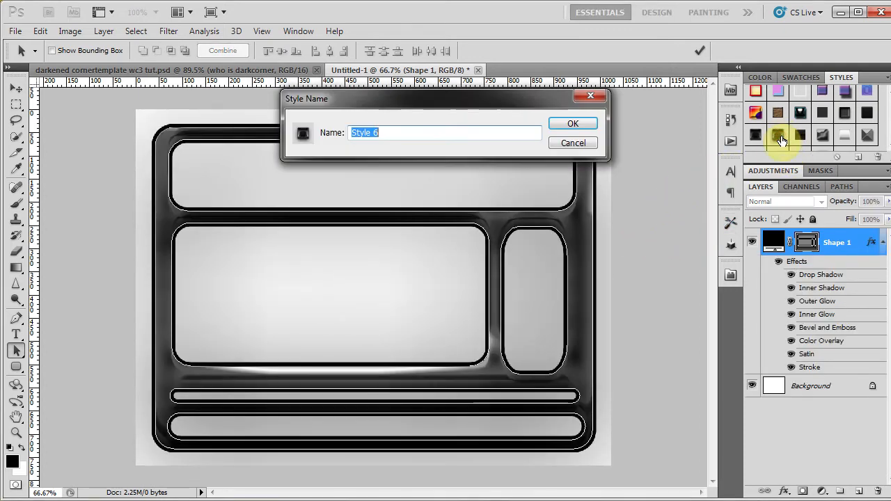
click(572, 123)
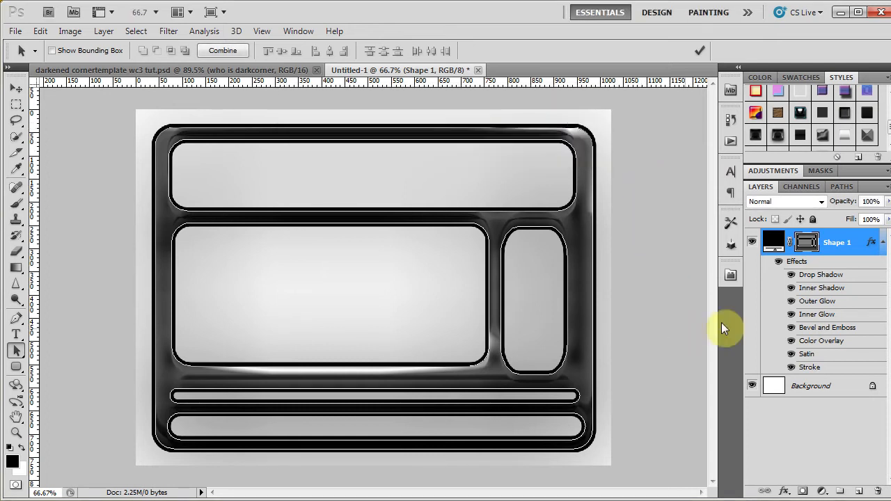
double_click(819, 330)
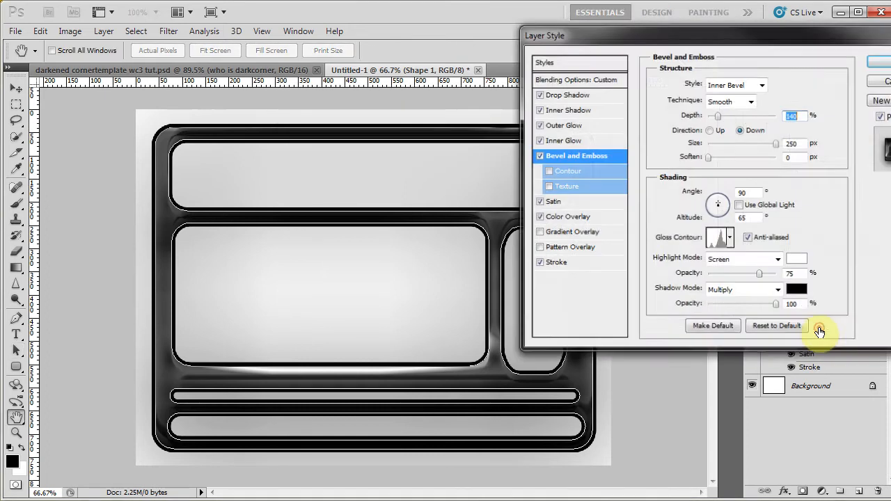
click(749, 104)
click(747, 114)
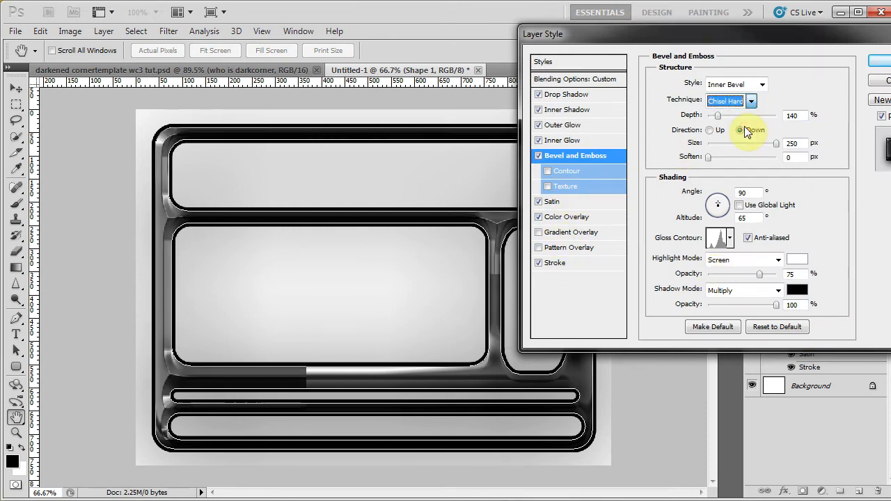
click(878, 61)
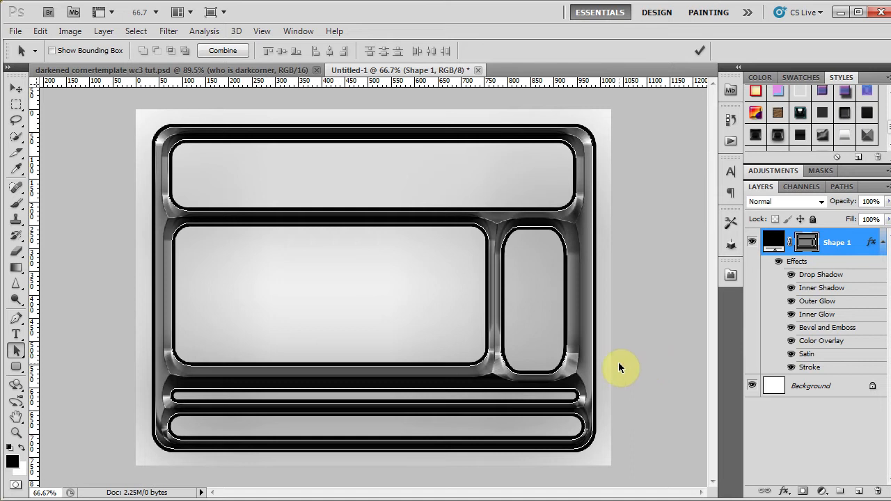
Step: Try Style 8 and one other grey bevelled preset on the shape, and close the untitled document without saving
click(822, 136)
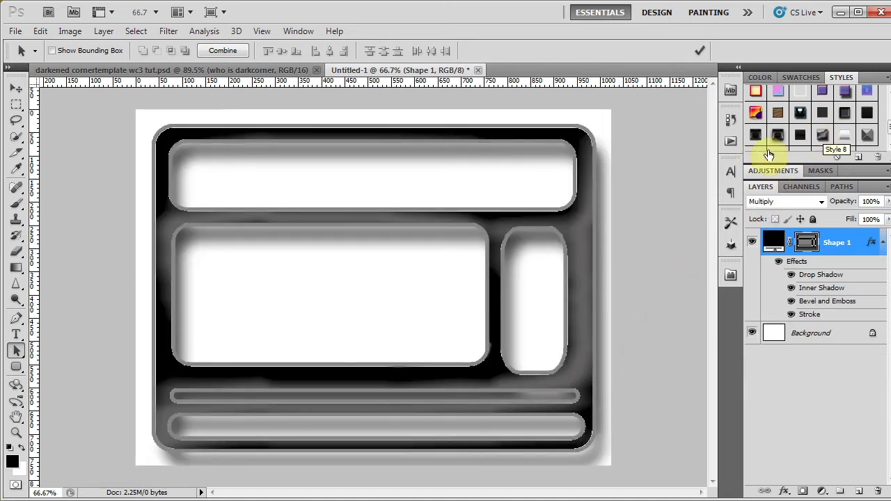
click(867, 135)
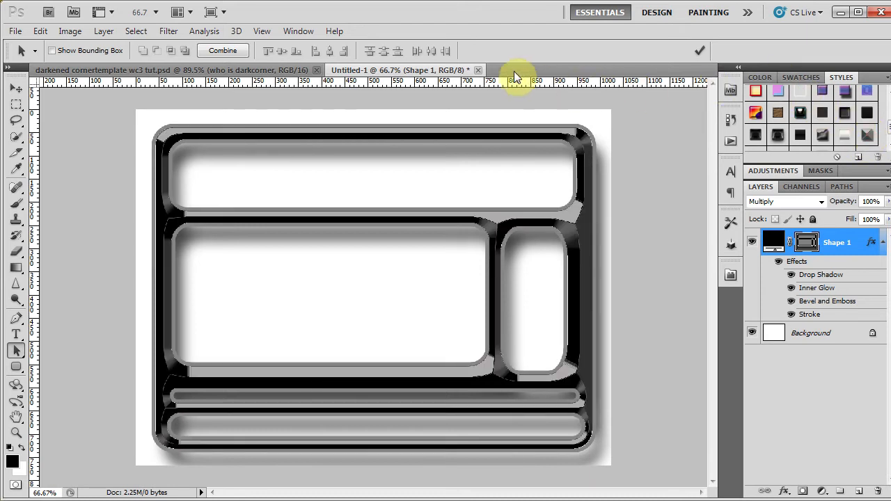
click(479, 71)
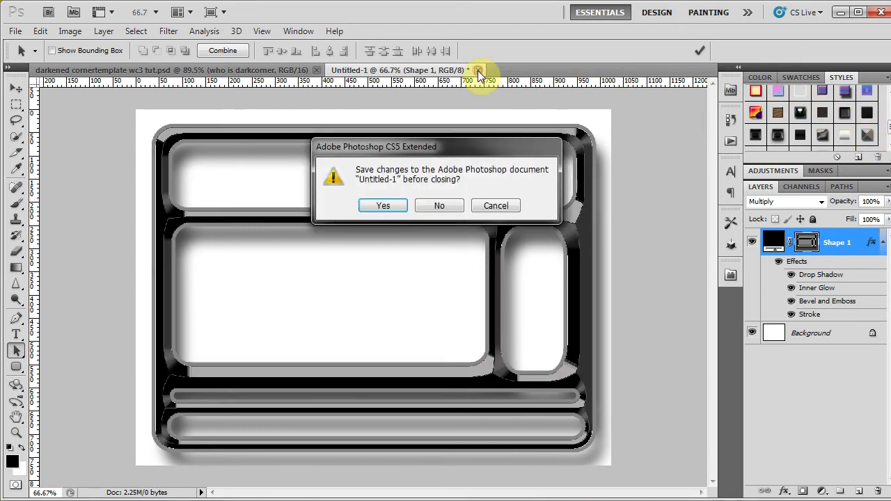
click(439, 207)
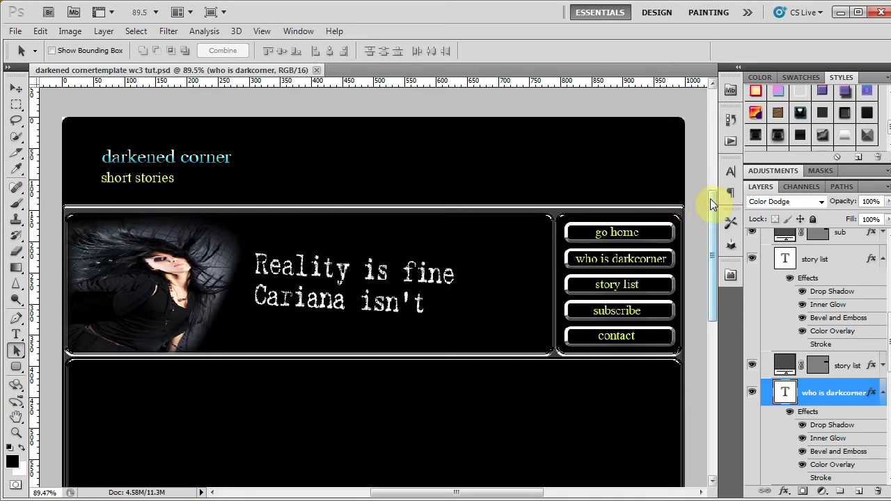
Step: Collapse the effects lists of the story list, who is darkcorner, go home and homebtn layers
drag(712, 193, 723, 218)
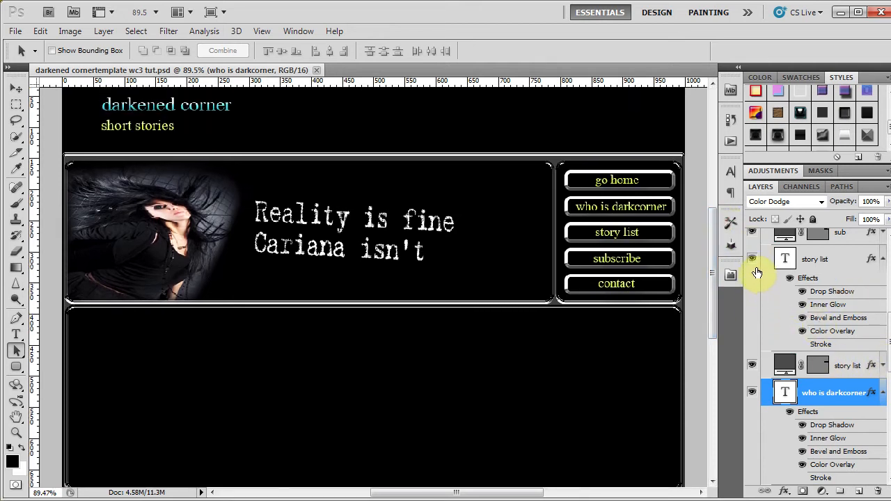
click(882, 260)
click(881, 314)
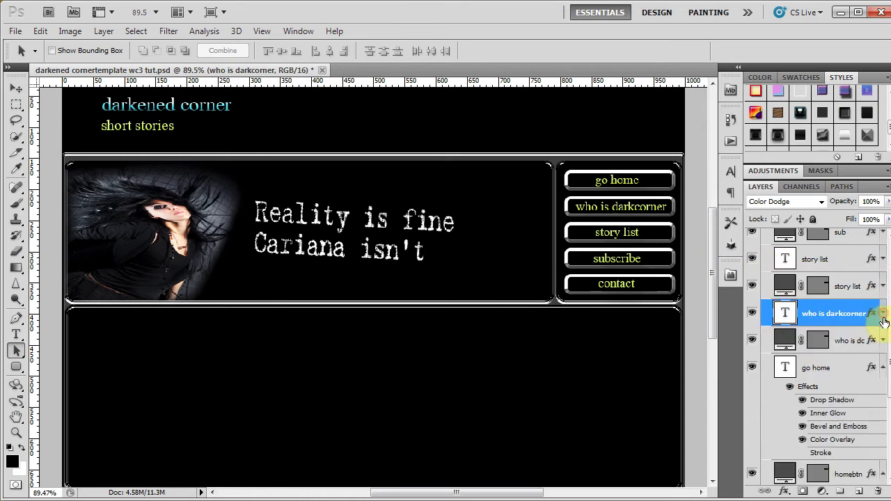
click(881, 343)
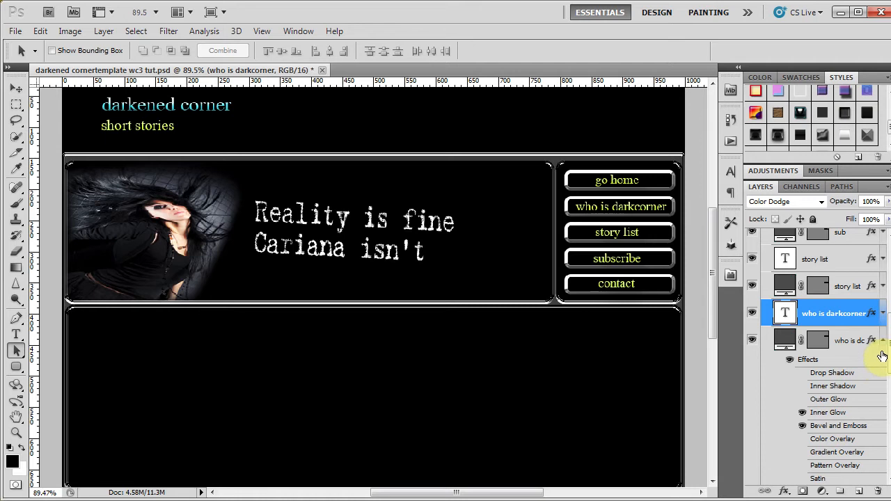
click(882, 341)
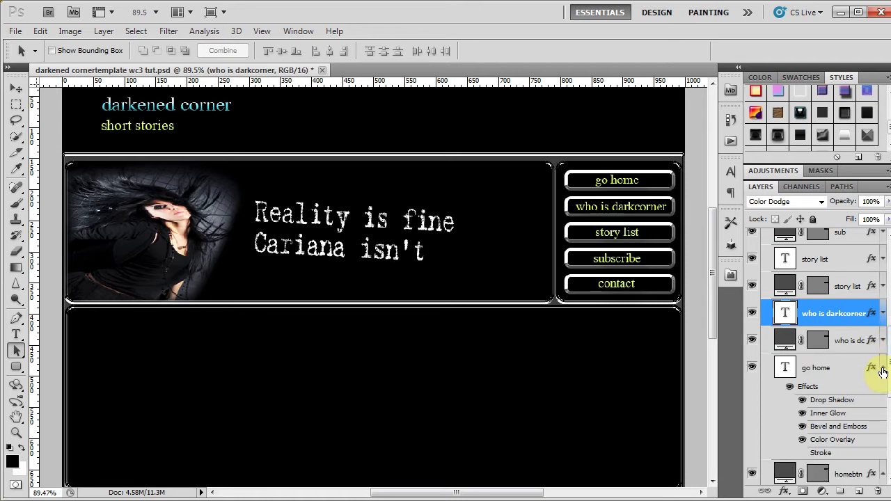
click(882, 369)
click(883, 396)
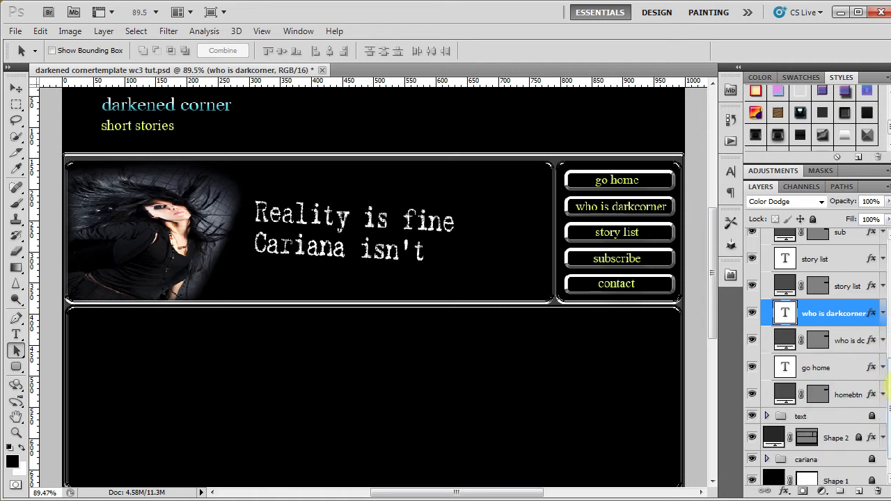
Step: Collapse the btns group and hide it so the sidebar box is empty
scroll(831, 281, up, 6)
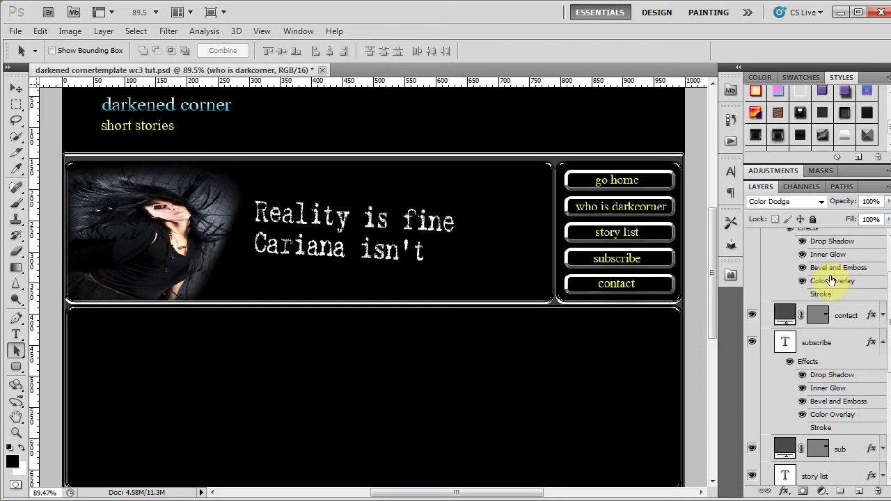
scroll(830, 281, up, 3)
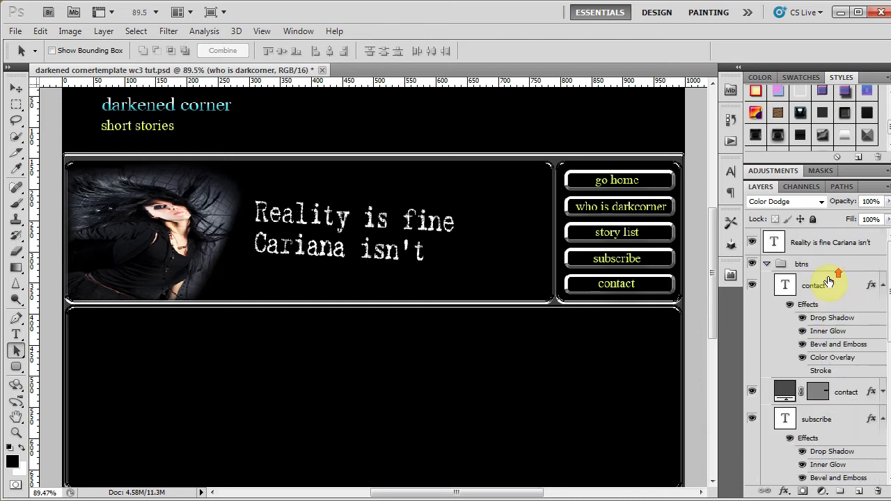
click(764, 267)
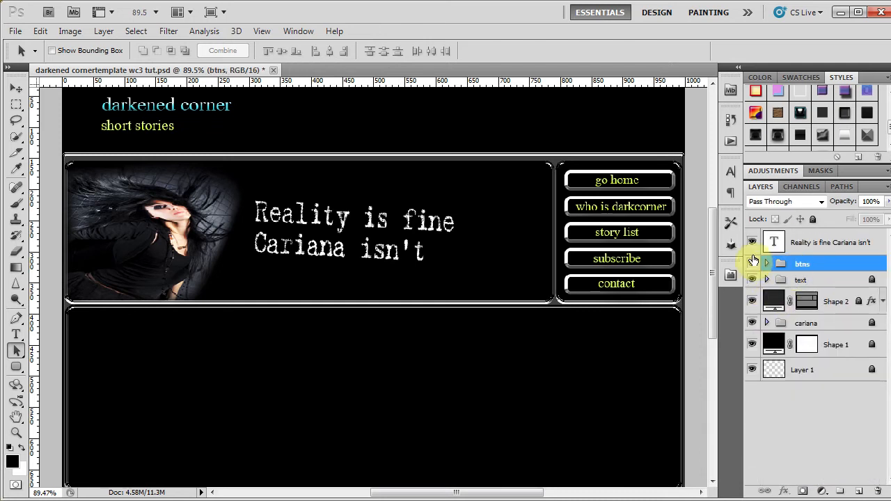
click(752, 264)
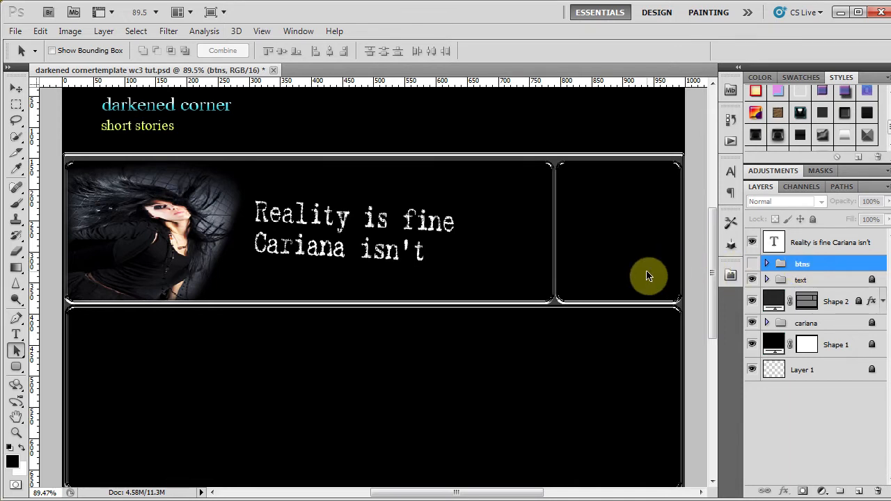
Step: Draw a slice around the "darkened corner short stories" title text in the header with the Slice tool
scroll(633, 291, up, 2)
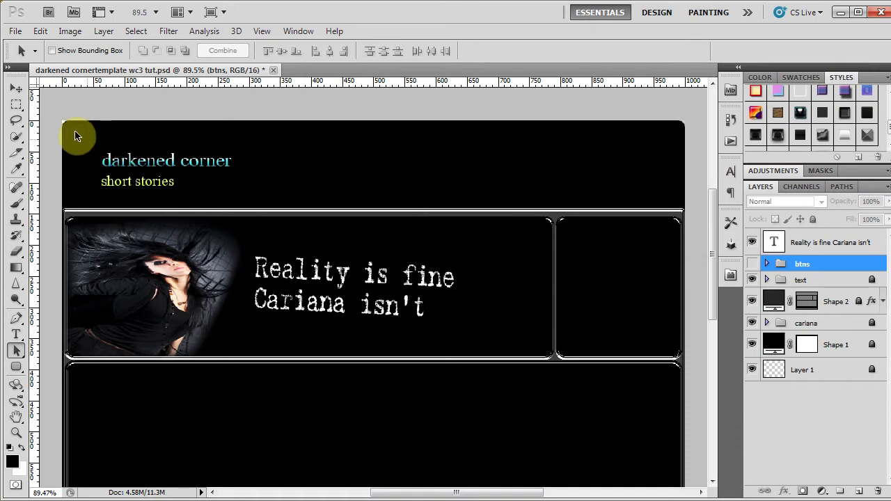
click(16, 32)
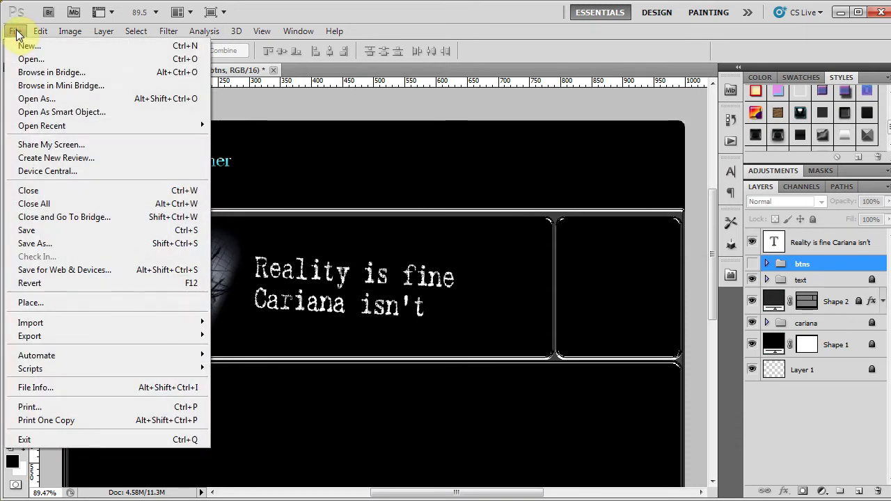
click(289, 108)
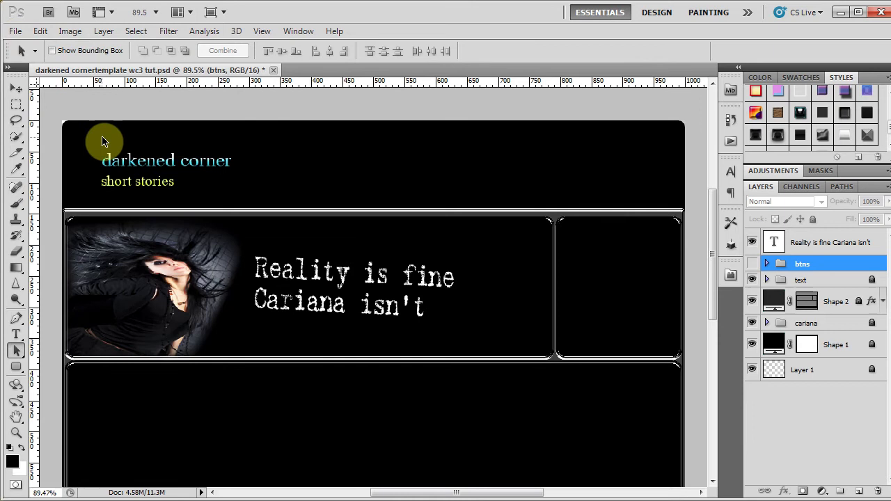
click(16, 152)
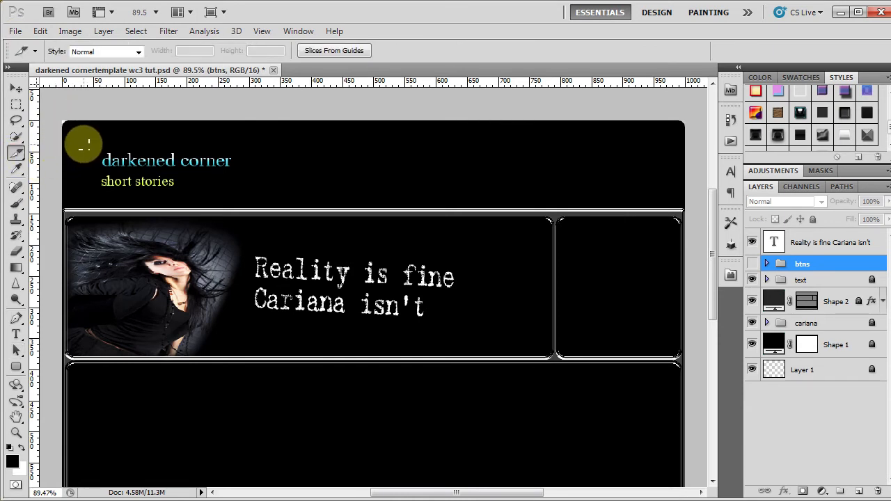
drag(88, 151, 256, 195)
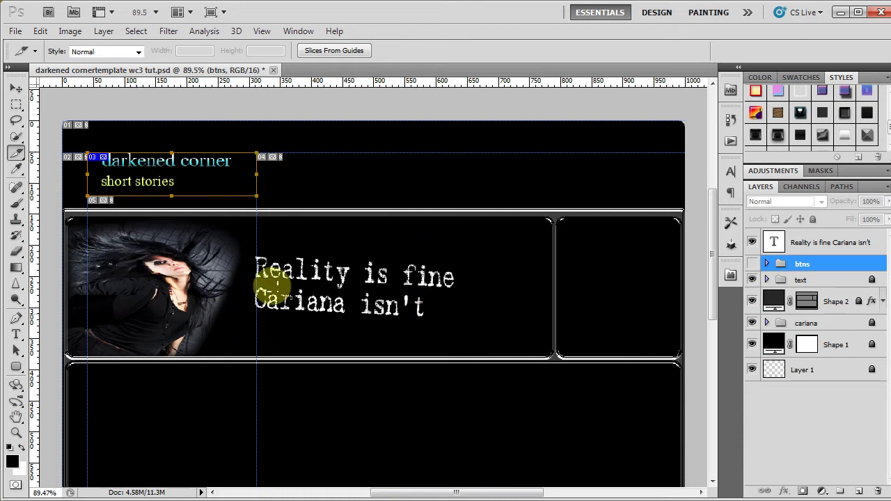
Step: Slice the full-width banner row including the sidebar box, and align the slice's lower edge with the top border of the content box
drag(713, 238, 707, 255)
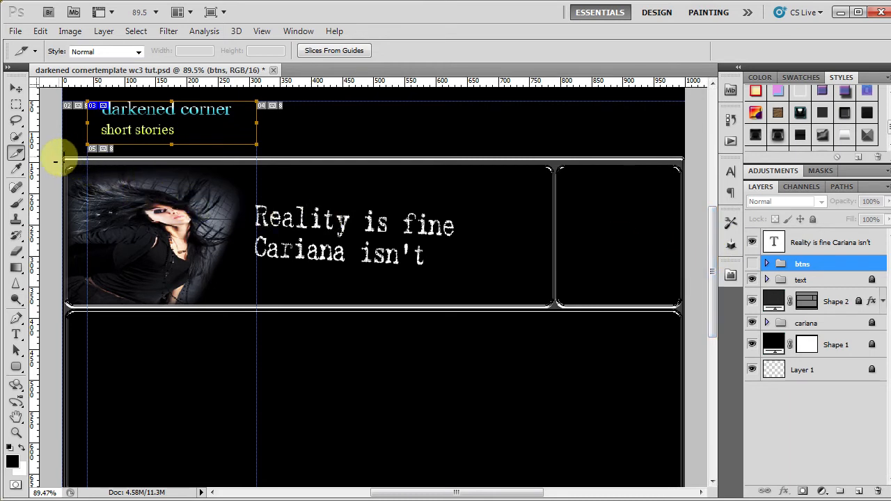
drag(54, 159, 690, 312)
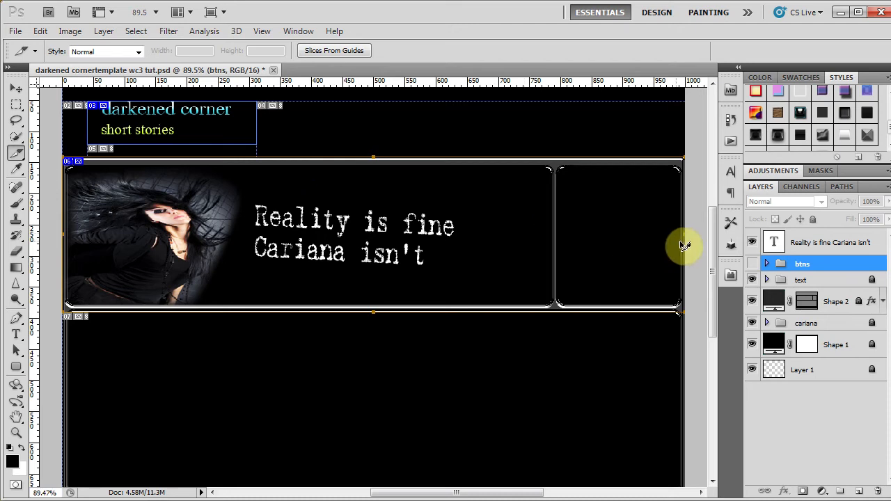
drag(711, 233, 709, 272)
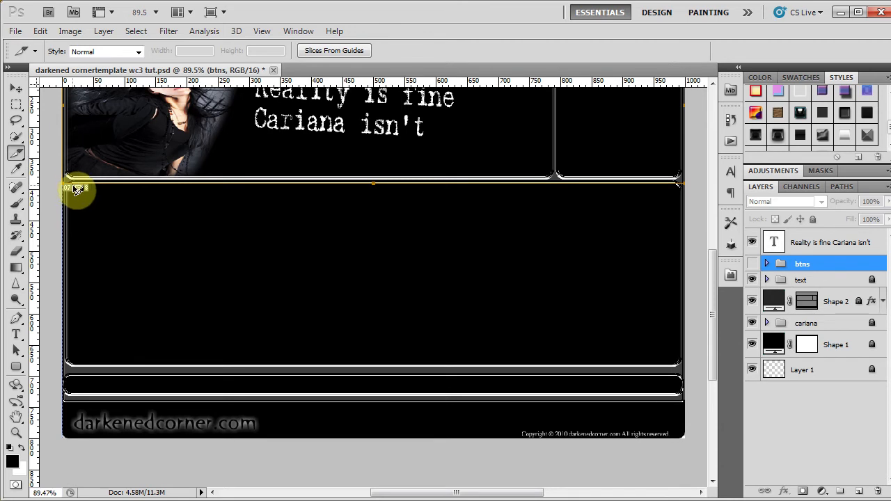
drag(76, 188, 104, 206)
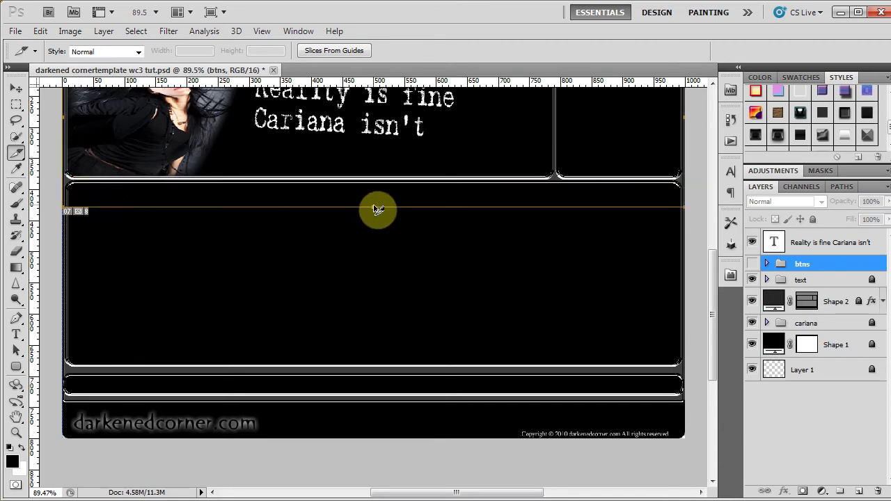
drag(375, 207, 374, 184)
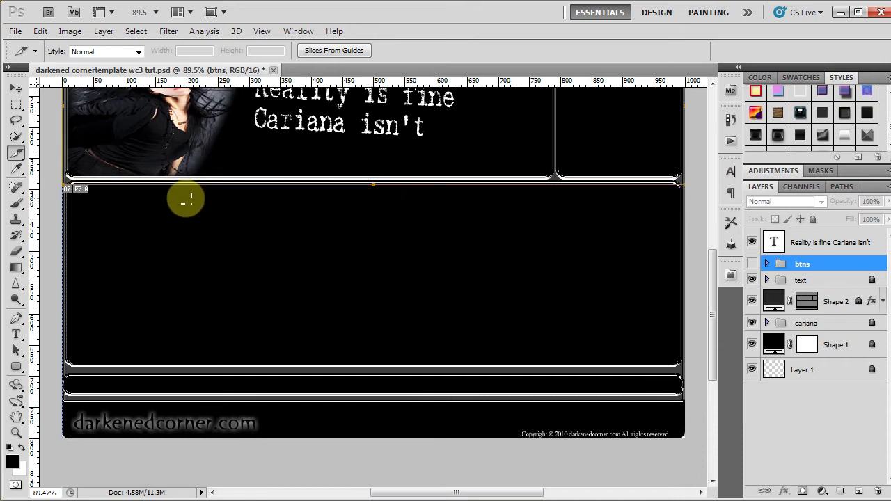
Step: Slice the interior of the large content box and a thin strip across each of its side borders
drag(74, 195, 674, 356)
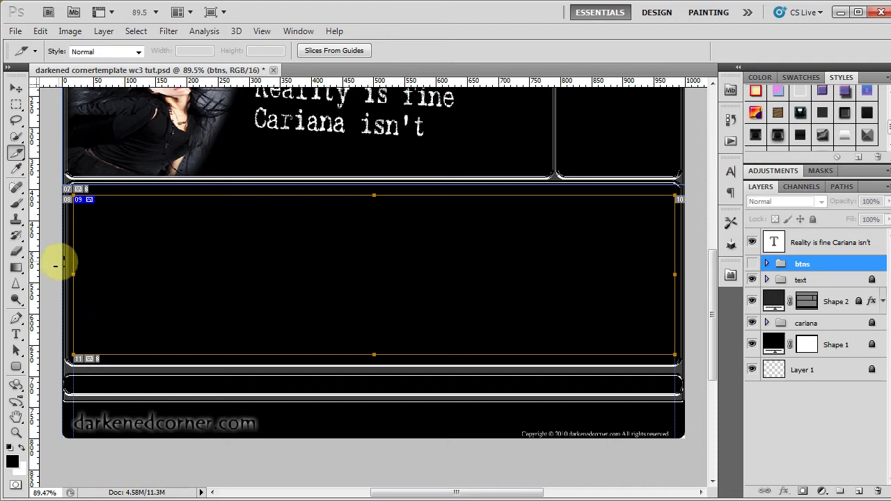
drag(53, 261, 75, 268)
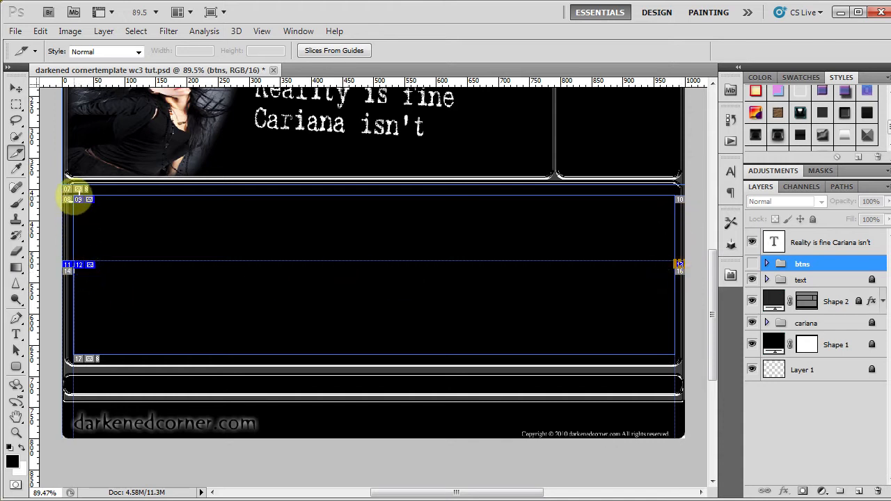
drag(77, 199, 675, 355)
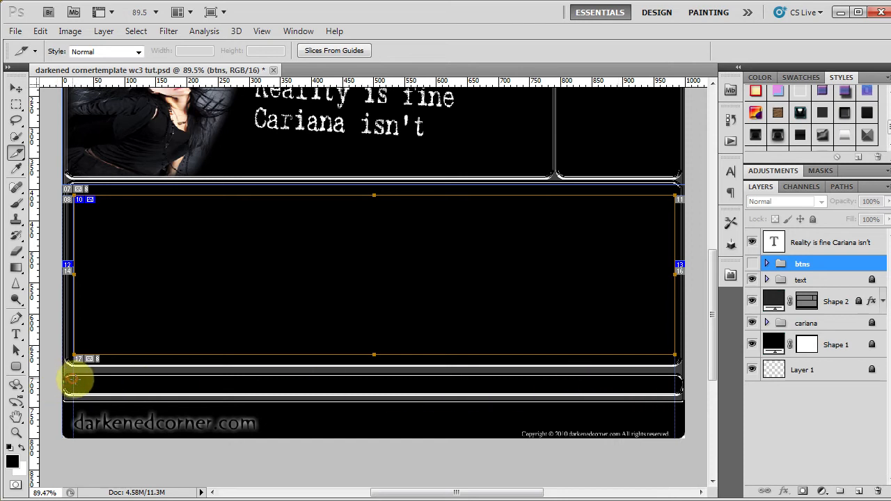
Step: Slice the interior of the narrow bar below the content box and the full-width darkenedcorner.com footer
drag(72, 378, 667, 385)
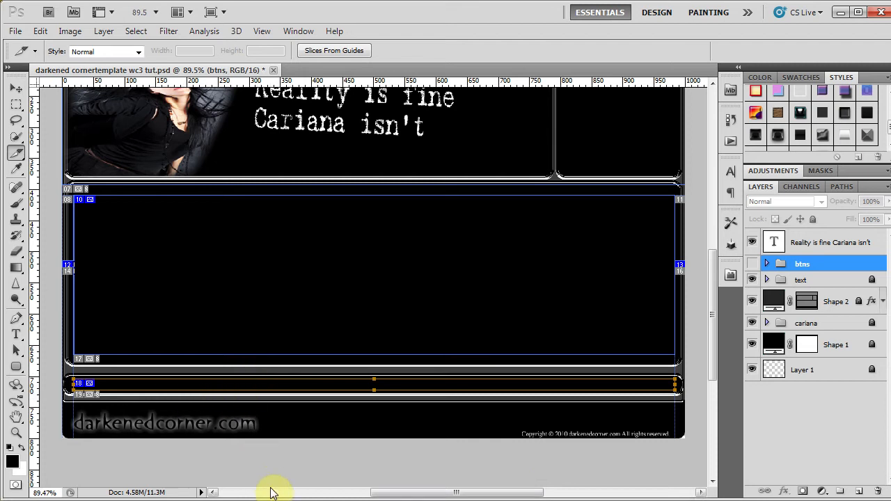
drag(56, 402, 685, 447)
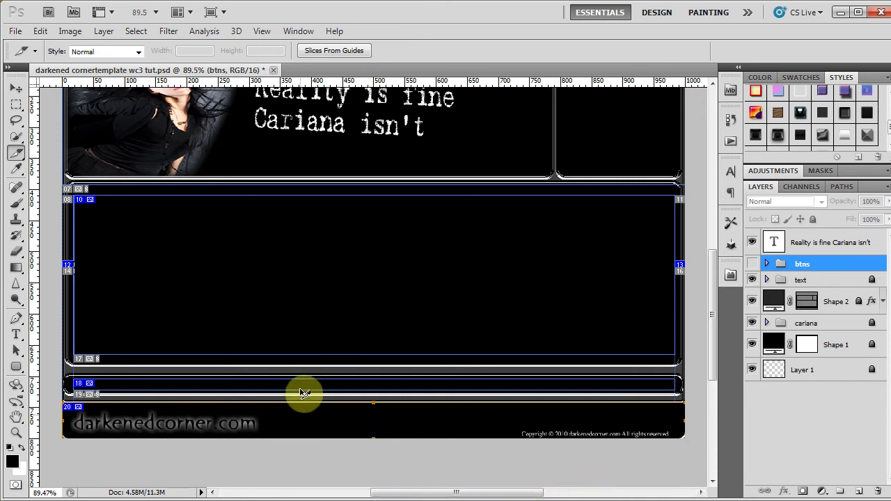
Step: Open the sliced template in Save for Web & Devices and check the 4-Up preview, returning to 2-Up
scroll(206, 298, up, 5)
scroll(343, 332, up, 3)
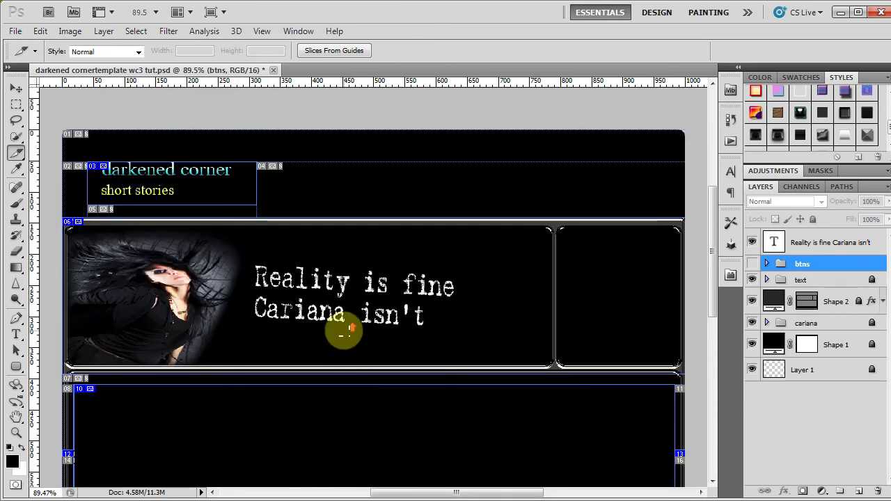
click(16, 32)
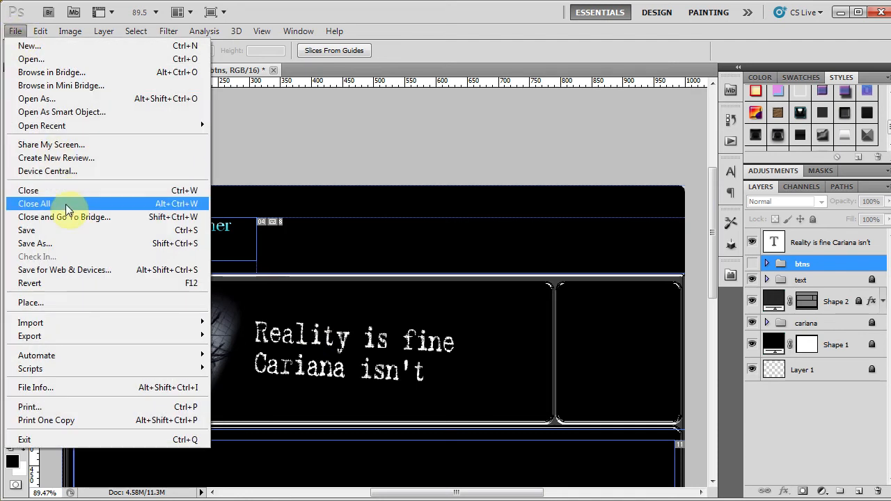
click(79, 272)
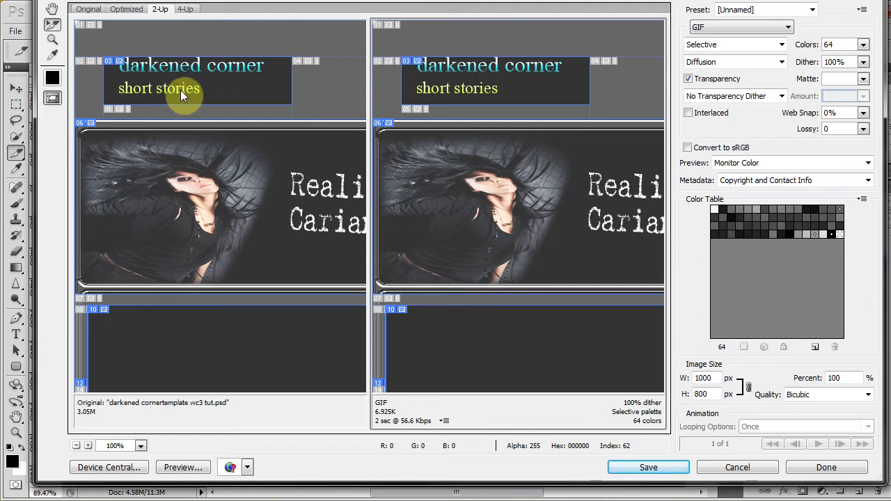
drag(272, 0, 278, 32)
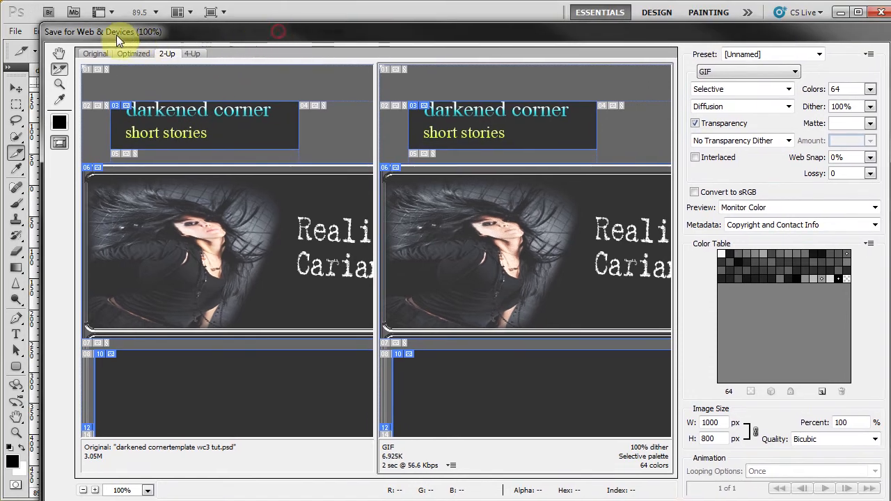
drag(366, 34, 345, 16)
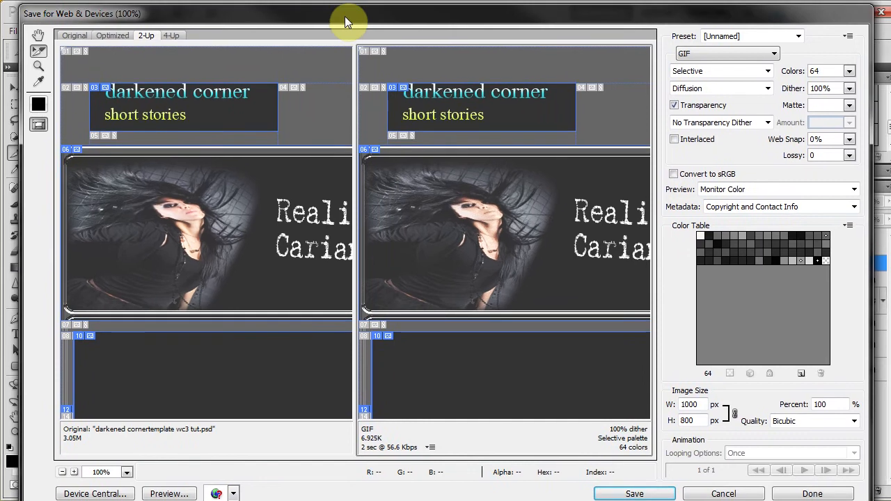
click(173, 36)
click(147, 36)
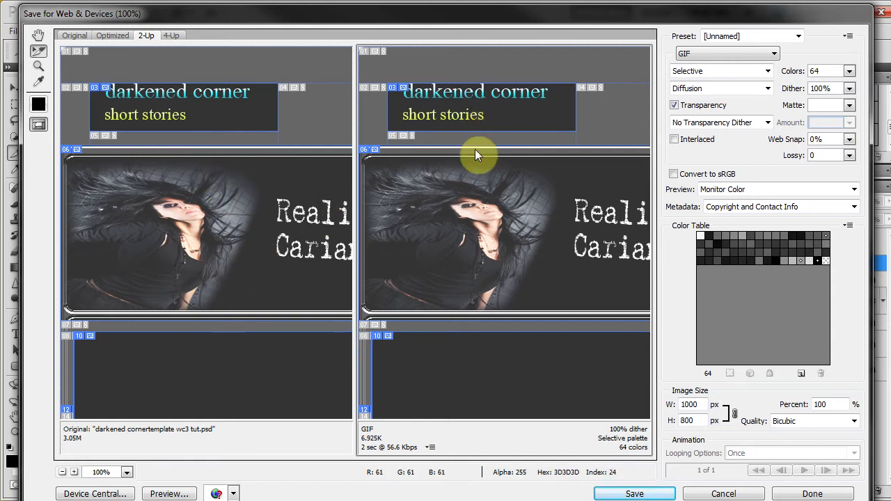
Step: Set the header title slice to export as GIF with 256 colors
click(485, 99)
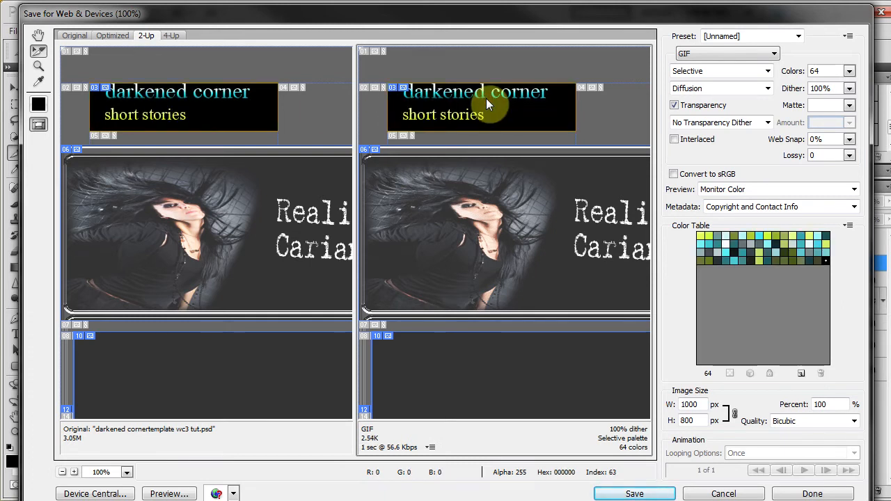
click(774, 54)
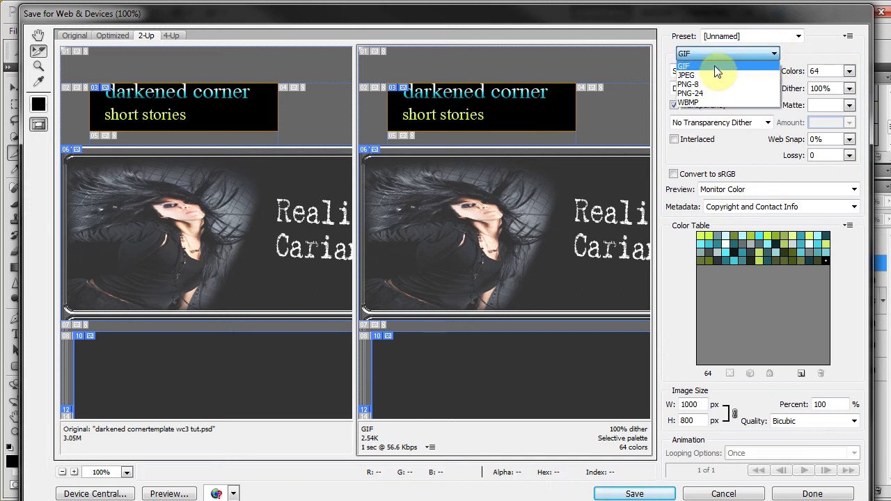
click(714, 66)
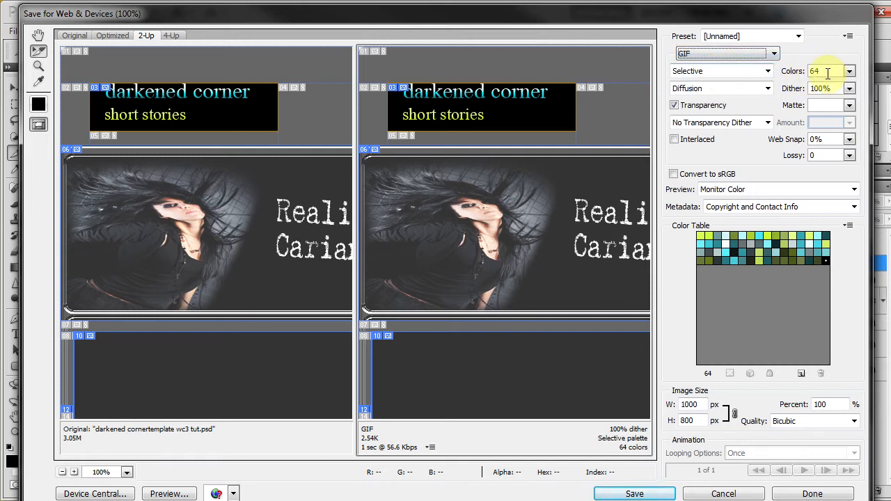
click(849, 71)
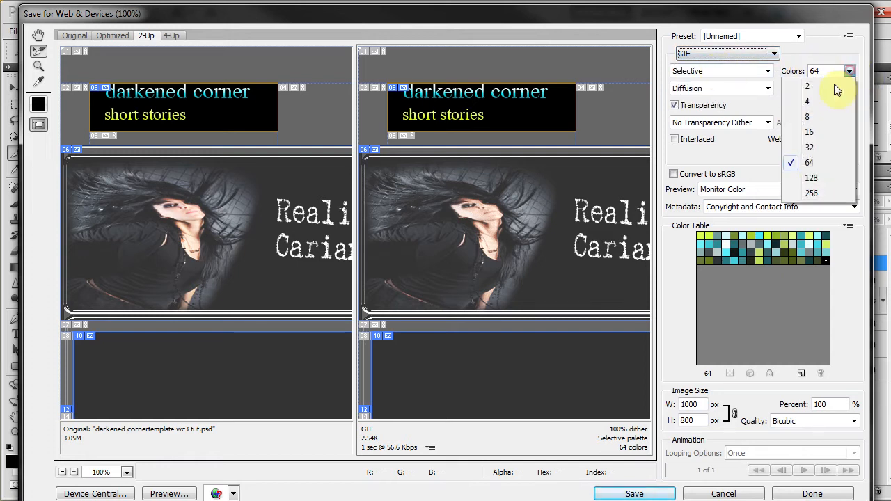
click(807, 193)
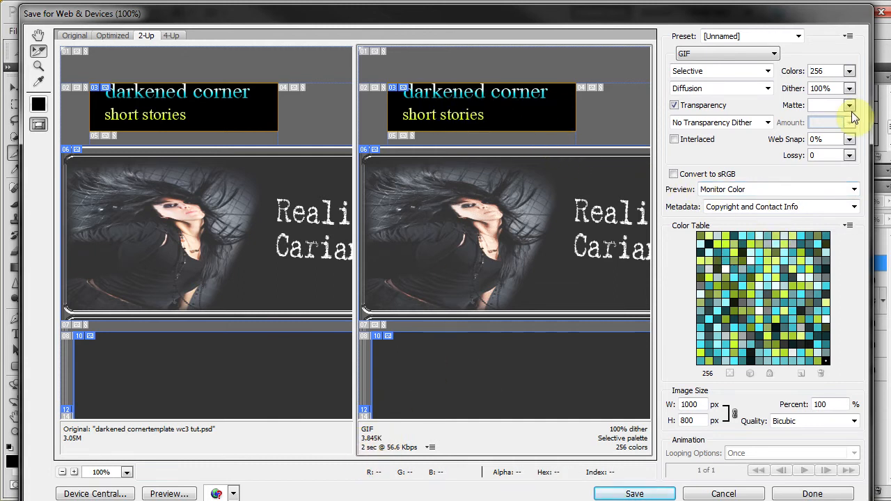
Step: Limit the header title slice's GIF to 64 colors and check the connection speeds offered for the download estimate
click(850, 71)
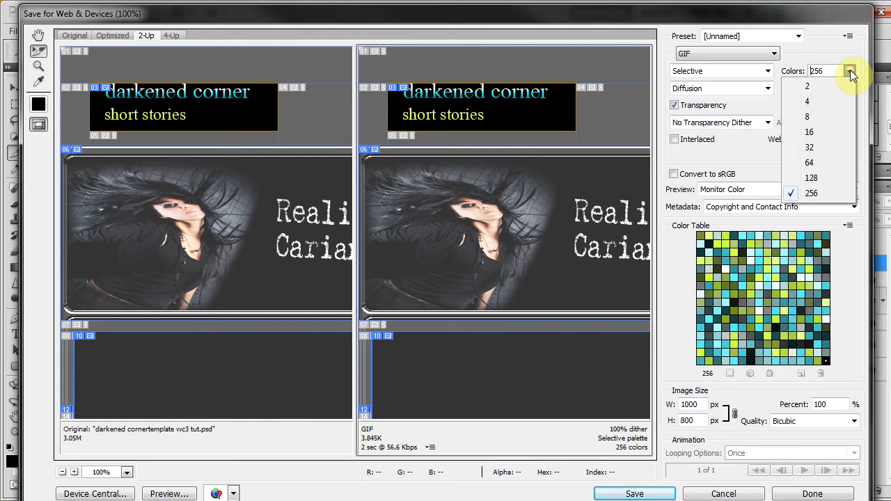
click(795, 163)
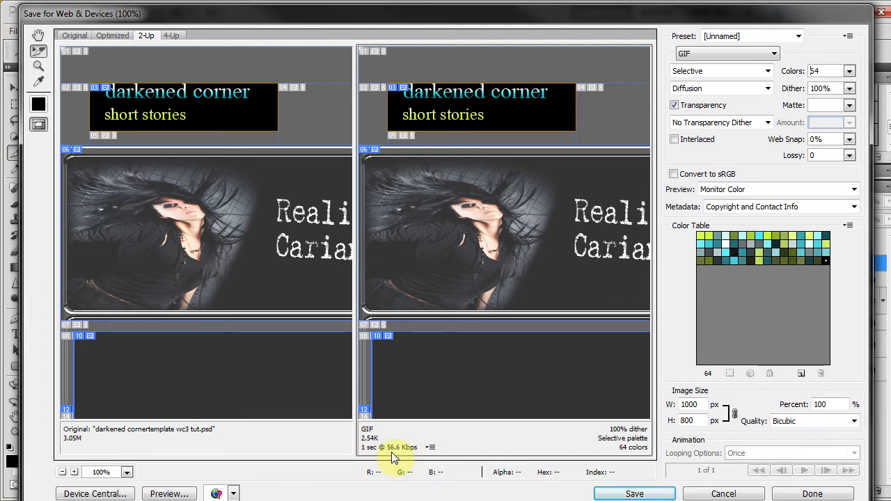
click(431, 448)
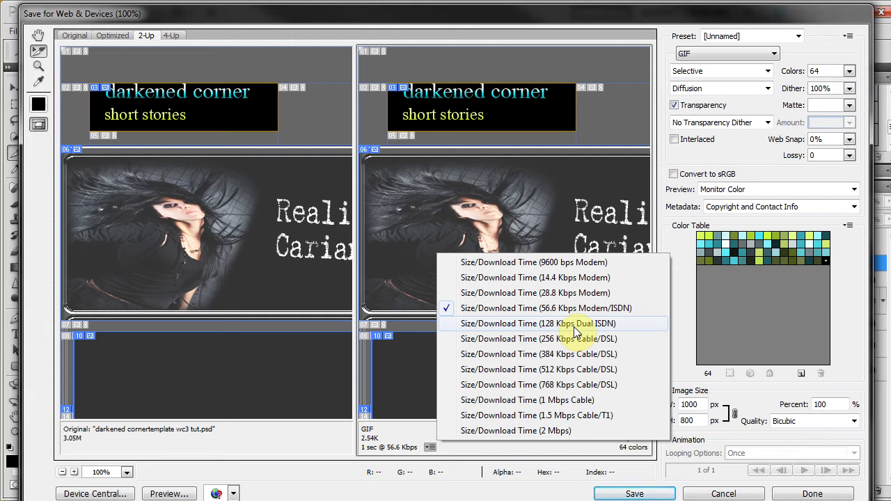
click(394, 458)
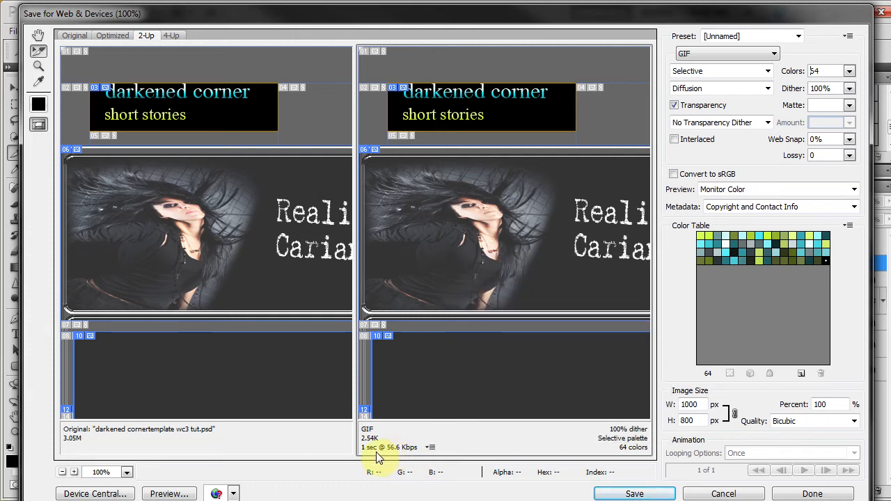
Step: Set the "Reality is fine Cariana isn't" banner slice to export as JPEG
click(444, 241)
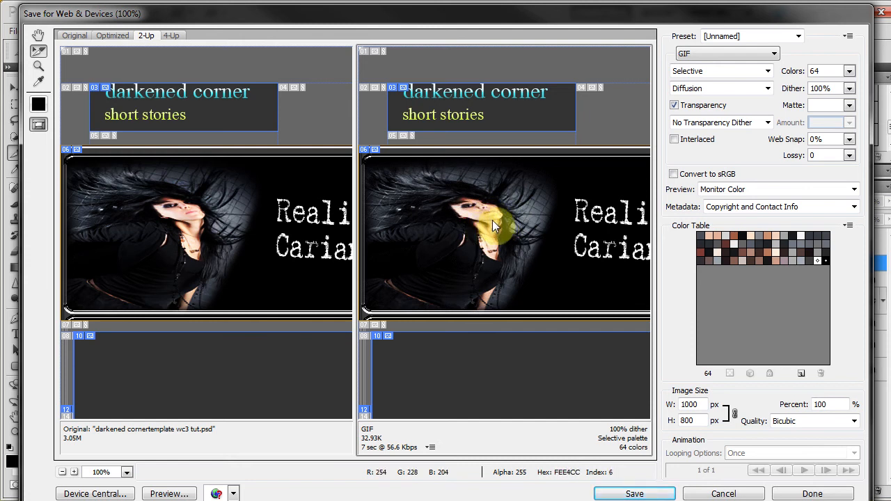
click(771, 55)
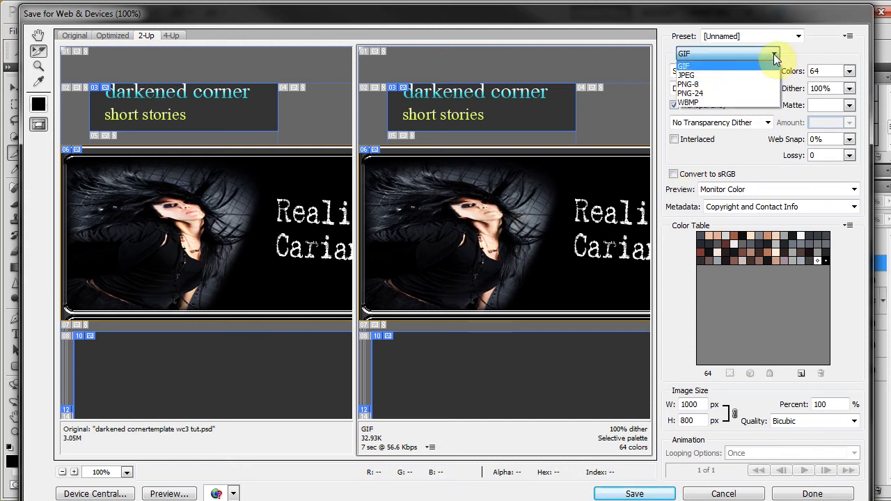
click(705, 75)
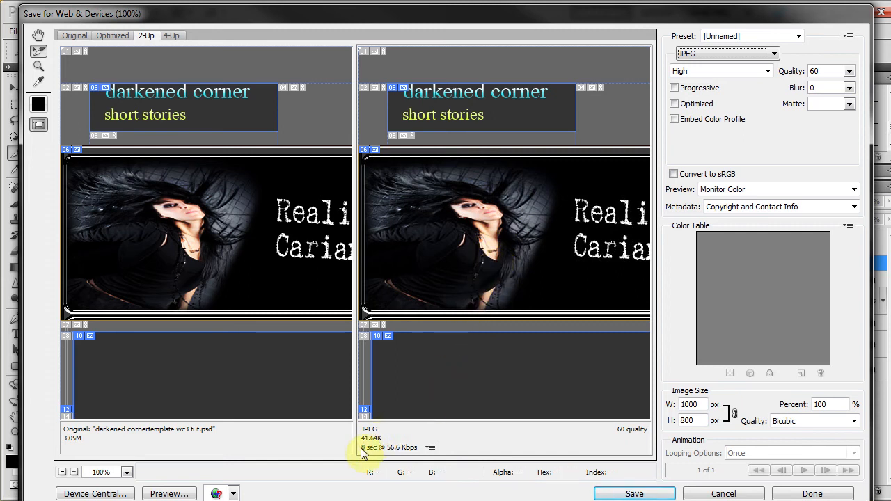
Step: Try the banner slice at JPEG quality 82 and at quality 12 to compare image quality and download time
click(849, 71)
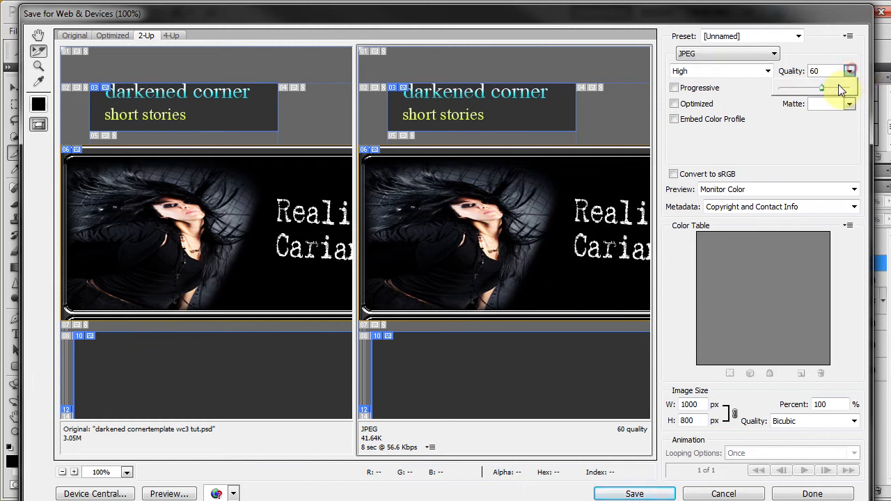
drag(822, 89, 837, 88)
click(771, 167)
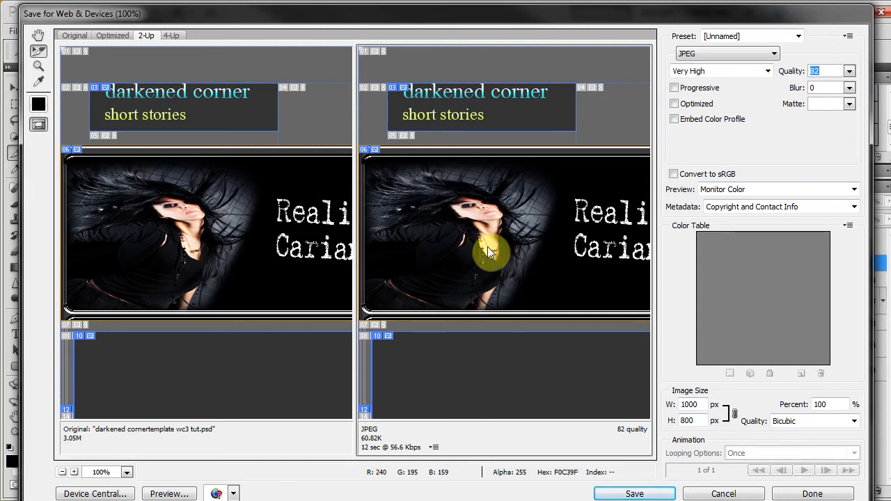
click(848, 71)
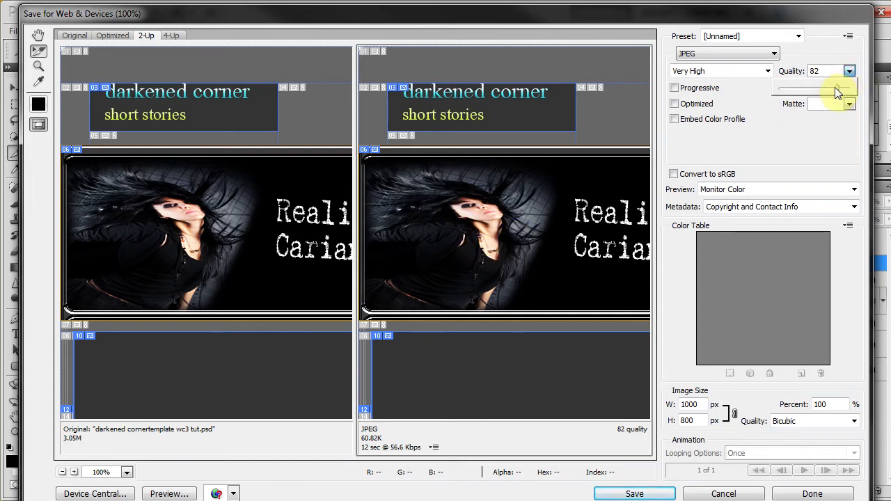
drag(836, 90, 785, 87)
click(751, 137)
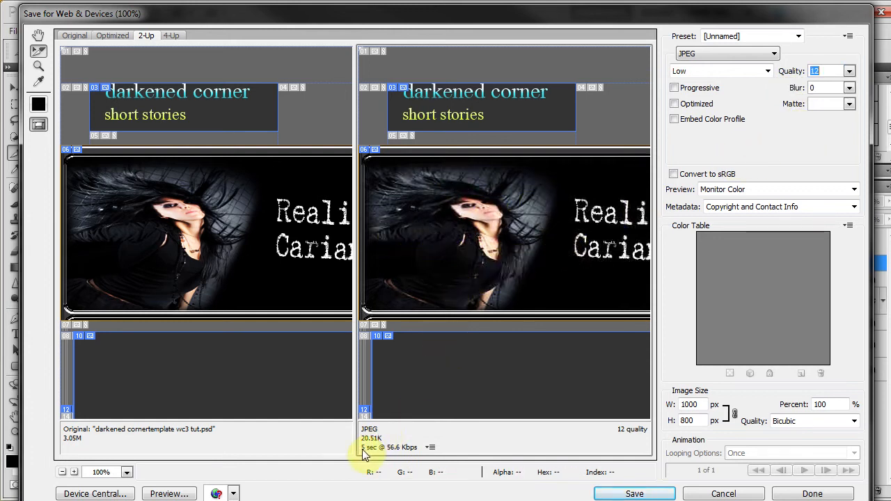
Step: Try the PNG-24 format on the banner slice and return it to JPEG
click(774, 56)
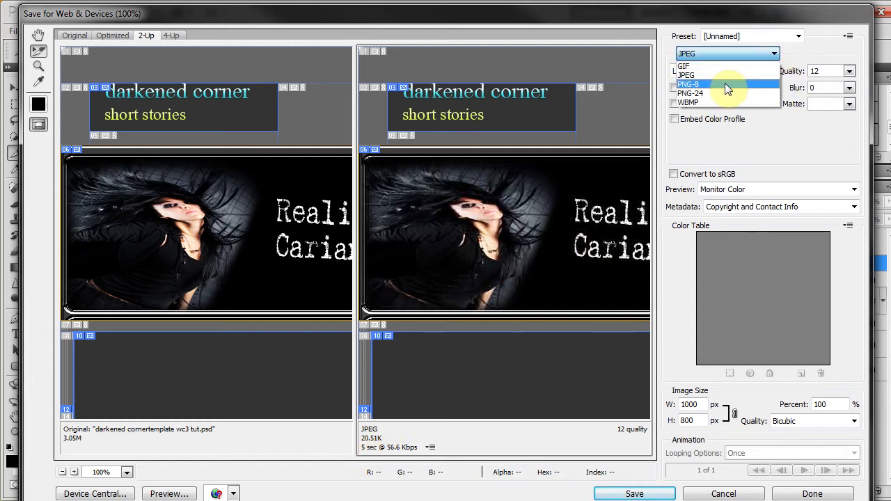
click(718, 91)
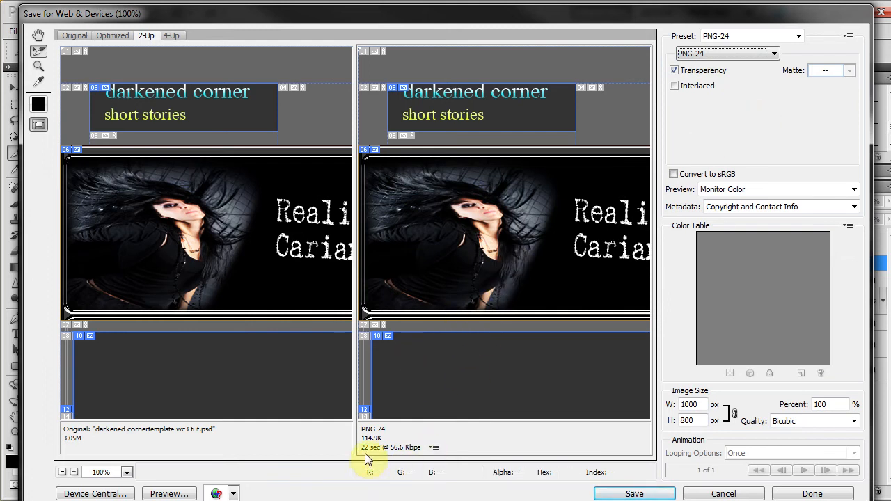
click(772, 56)
click(727, 75)
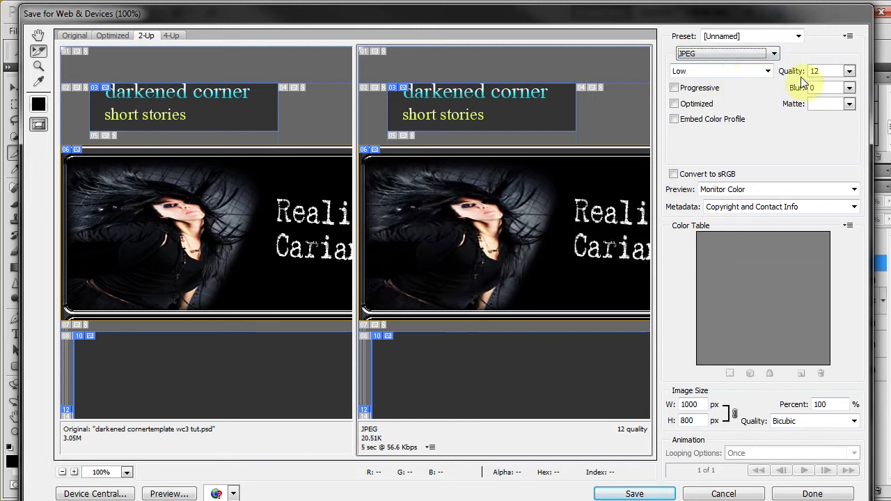
Step: Try the Medium JPEG quality preset on the banner slice and settle on High
click(849, 71)
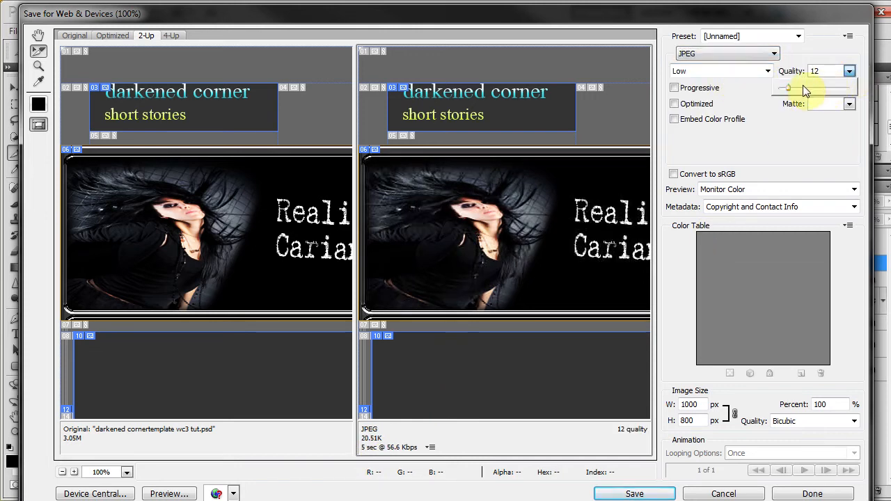
click(767, 71)
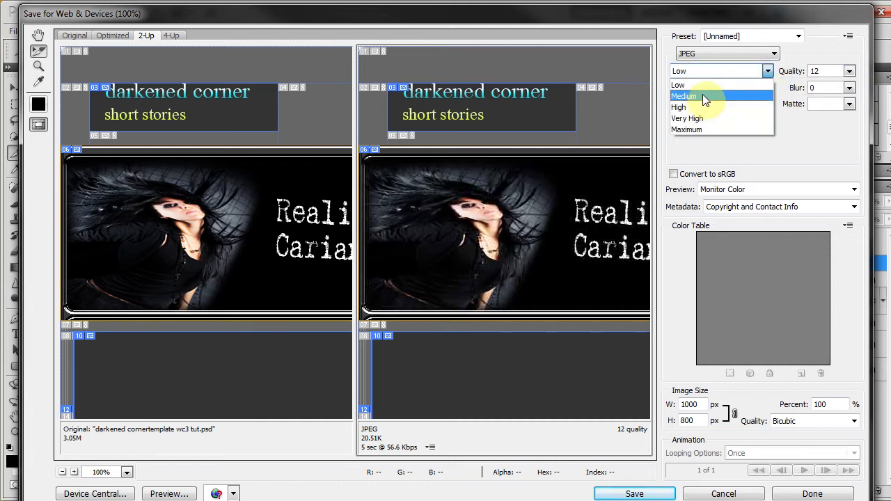
click(705, 99)
click(768, 71)
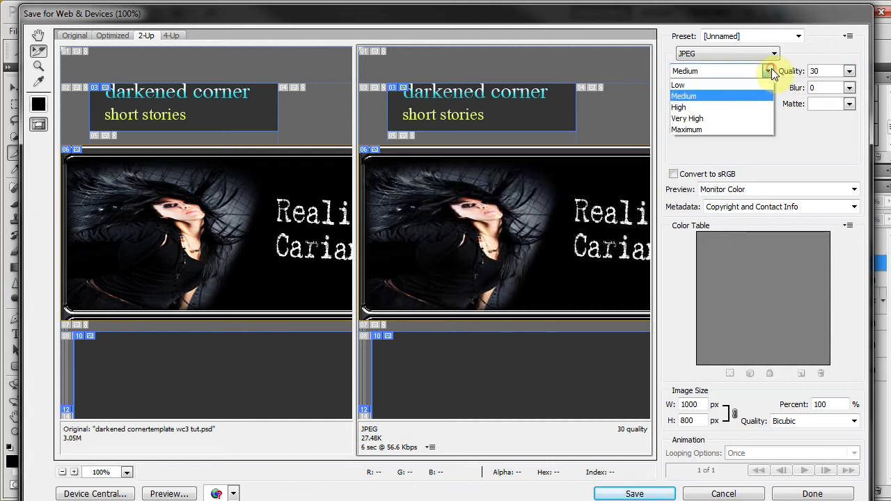
click(714, 109)
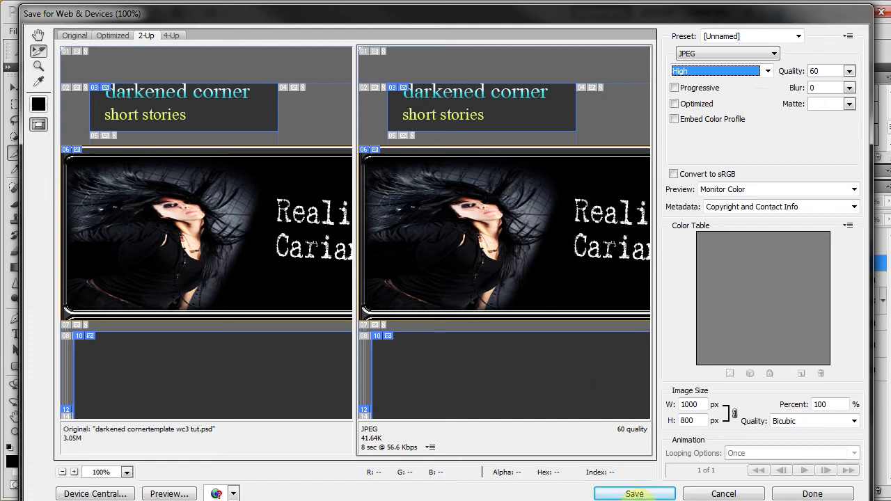
Step: Save all slices to the Desktop as HTML and Images named darkened-cornertemplate-wc3-tut, replacing the existing files
click(634, 494)
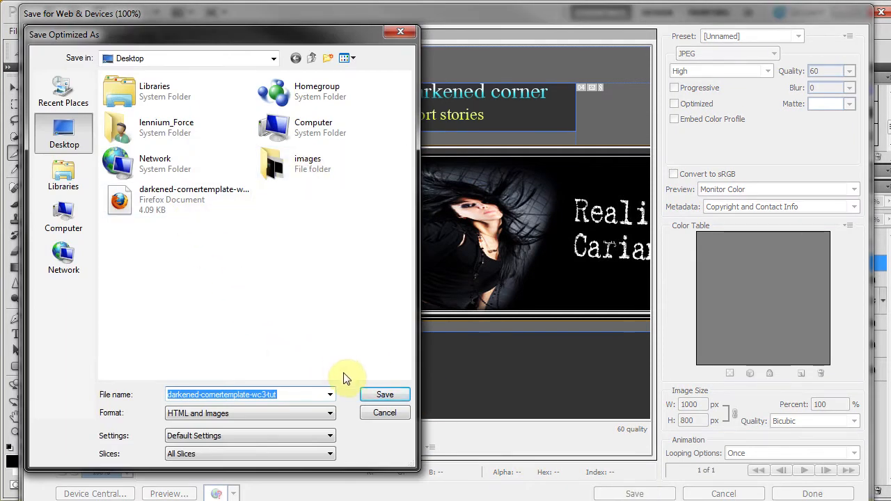
click(385, 396)
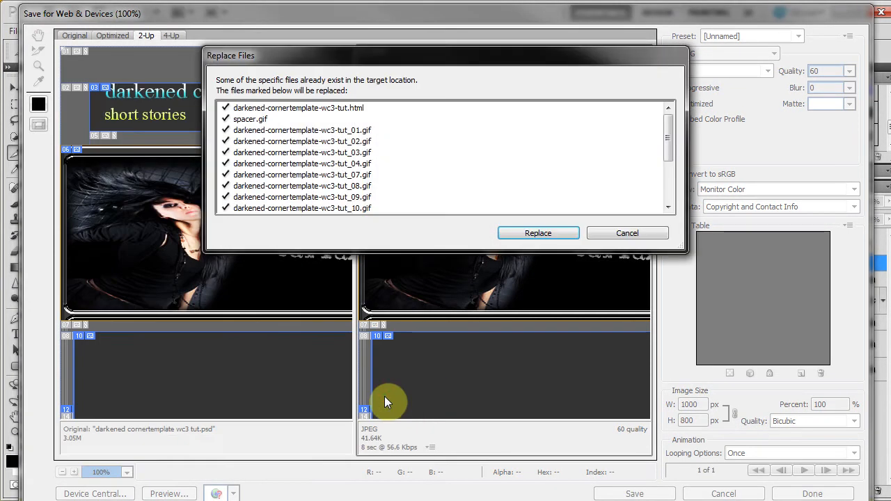
click(548, 233)
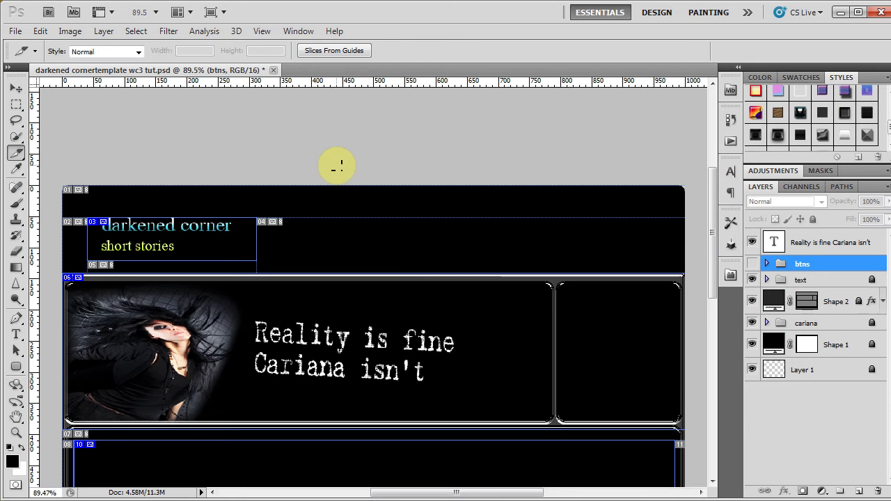
Step: Minimize the Photoshop and Dreamweaver windows to reveal the desktop
double_click(296, 13)
drag(876, 38, 890, 39)
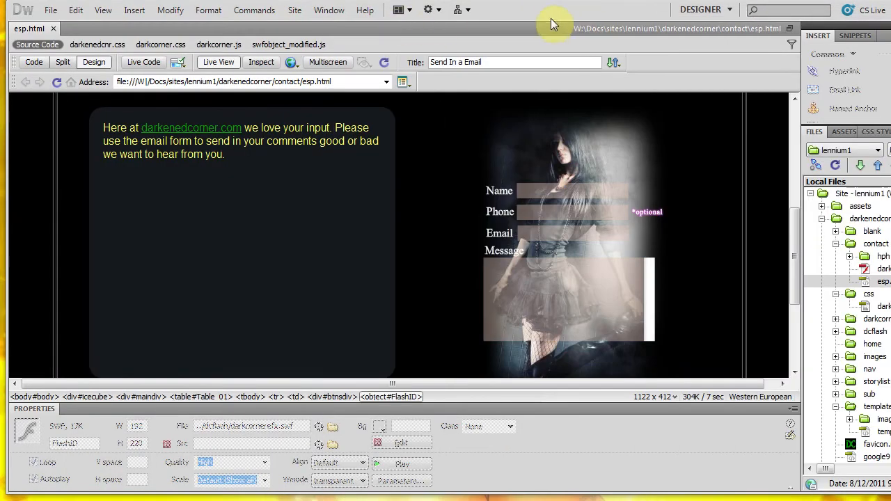
drag(535, 13, 890, 33)
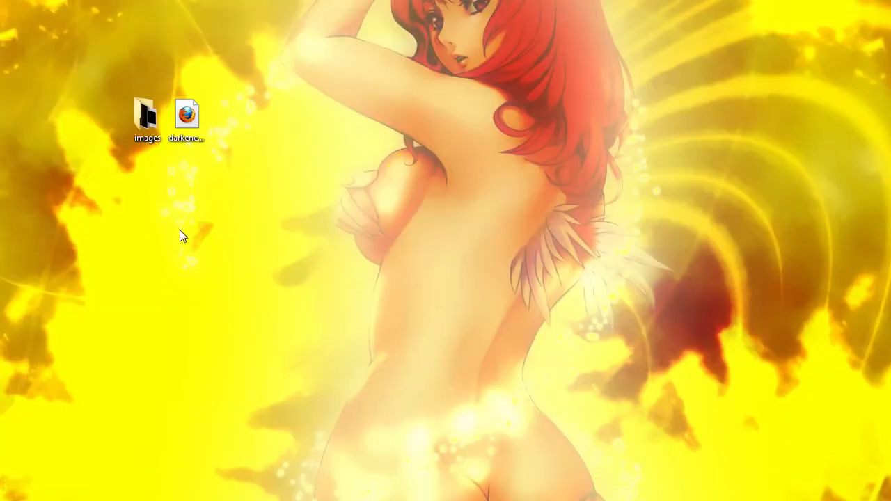
Step: Move the exported HTML file and images folder further in on the desktop, and look through the folder's slice images
drag(188, 125, 383, 197)
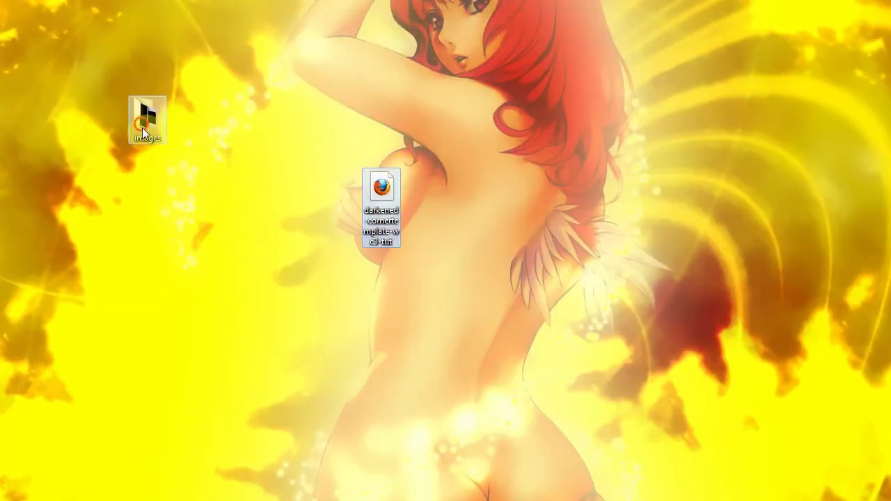
drag(142, 127, 241, 214)
double_click(267, 192)
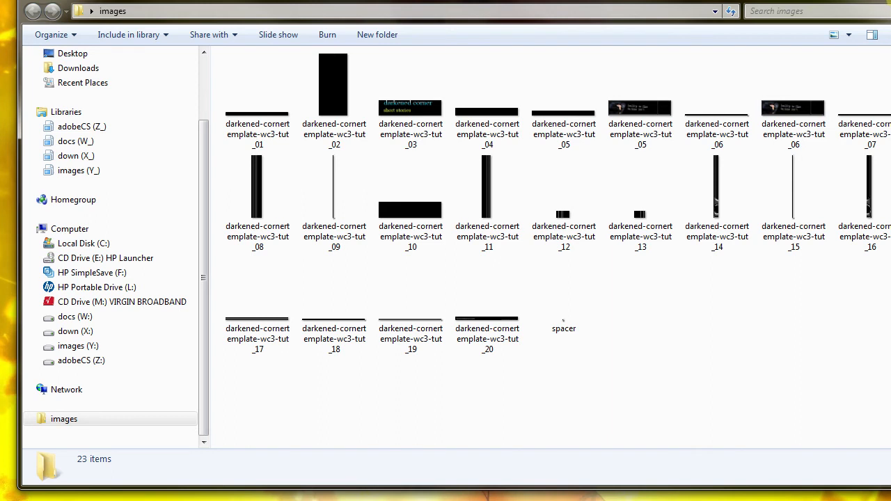
click(889, 2)
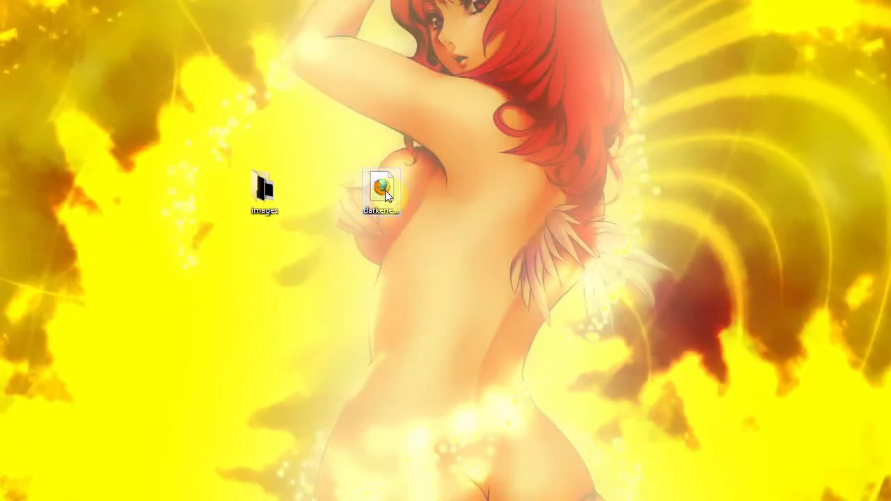
Step: Open the exported darkened-cornertemplate-wc3-tut HTML file in Adobe Dreamweaver CS5
double_click(383, 189)
right_click(387, 188)
mouse_move(463, 255)
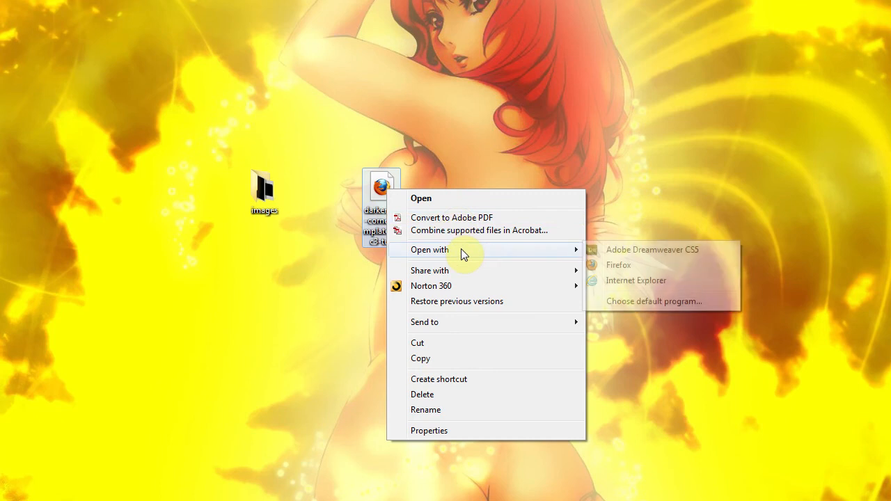
click(613, 252)
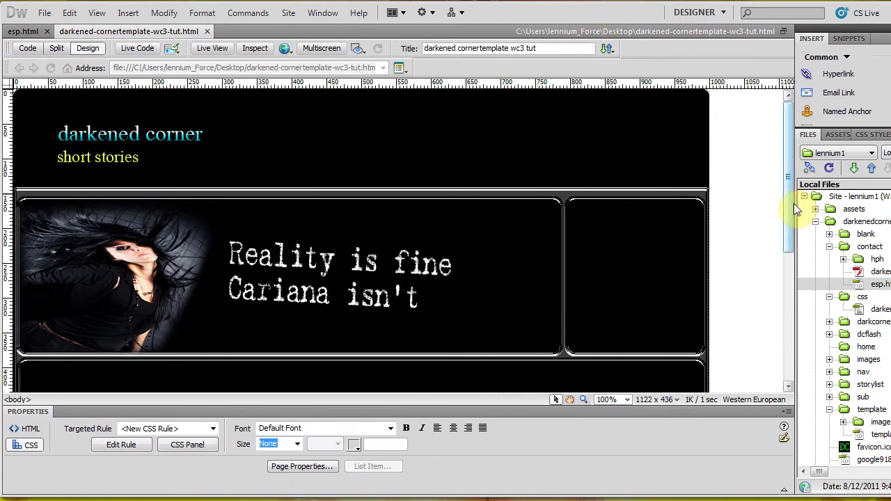
Step: Inspect the image properties of the header title and the banner in the exported page
click(104, 136)
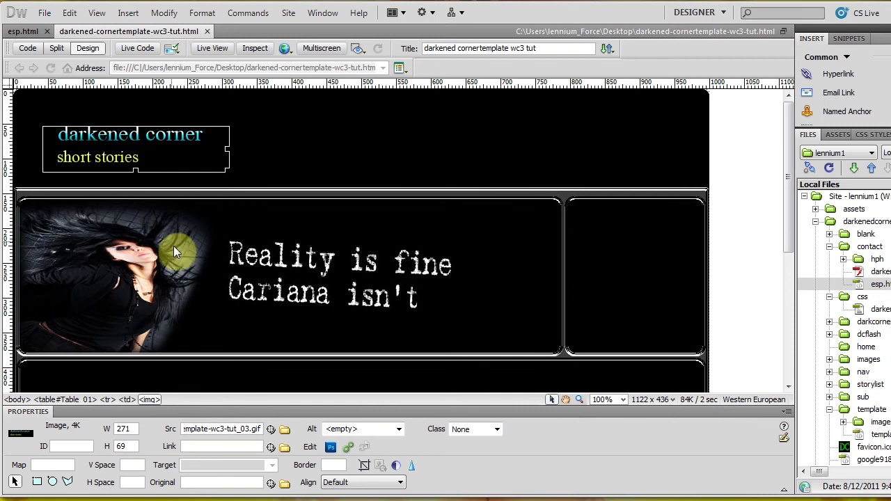
click(137, 252)
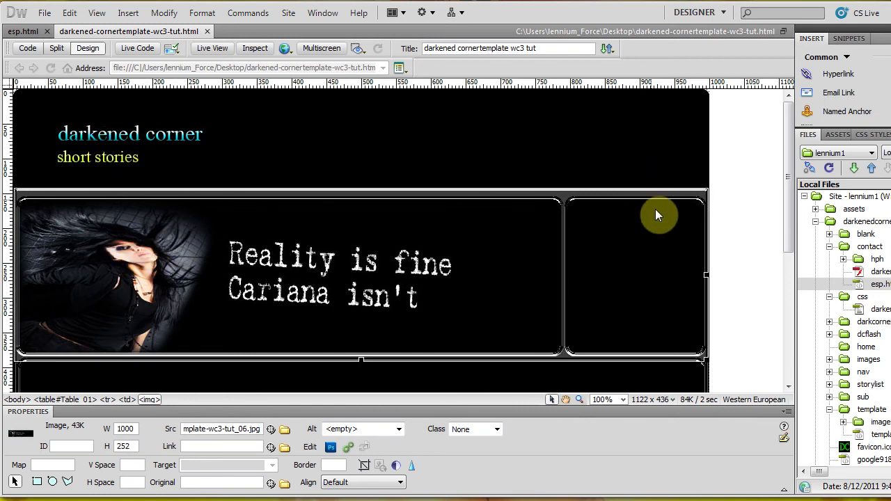
Step: Delete the black slice image filling the interior of the large content box below the banner
drag(793, 166, 789, 213)
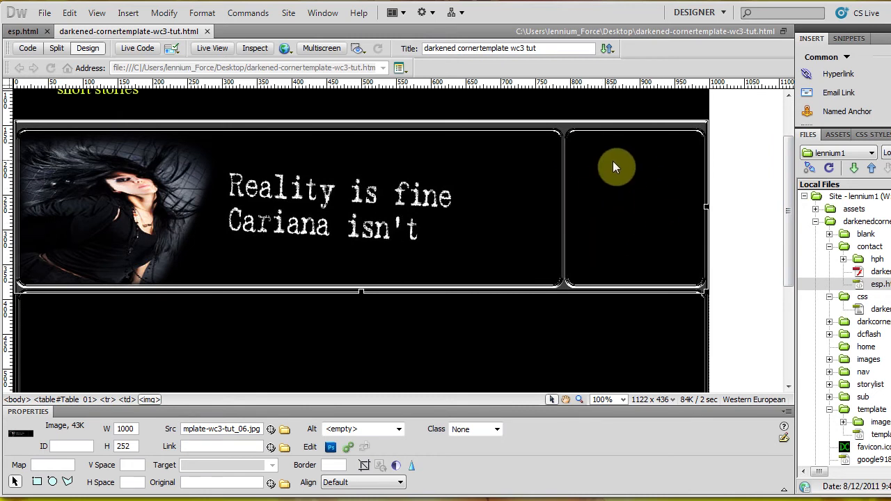
drag(787, 192, 779, 258)
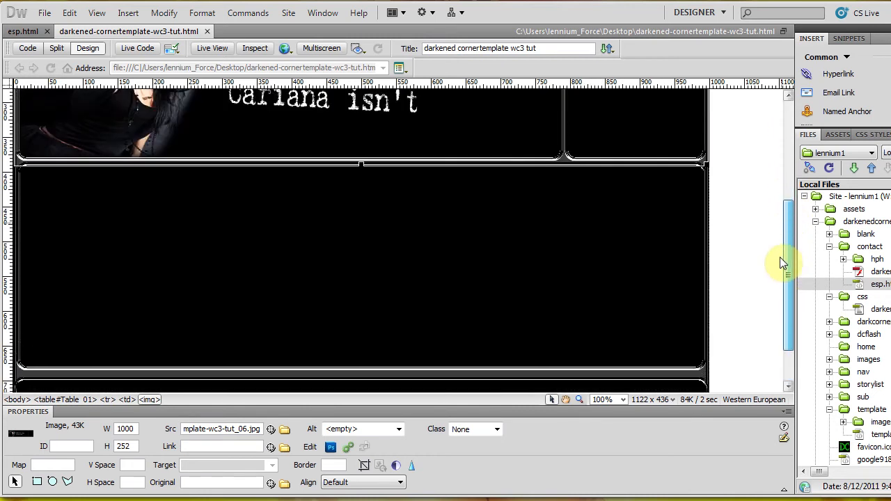
click(260, 267)
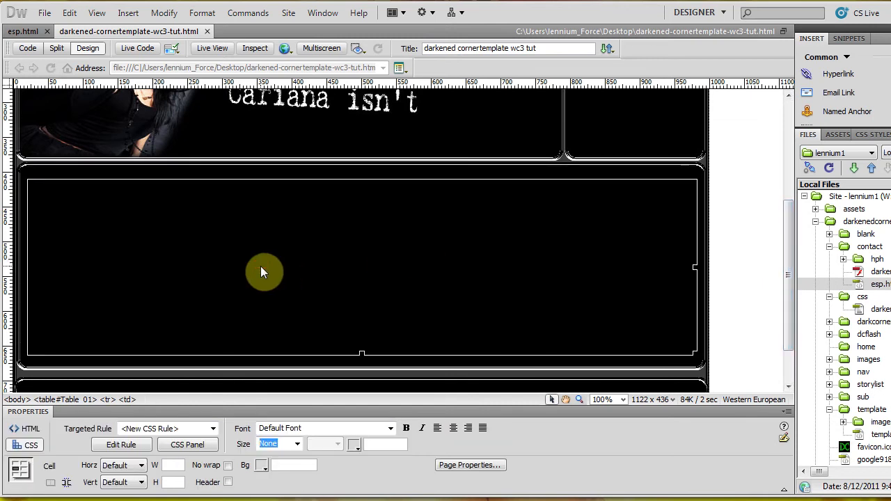
click(261, 271)
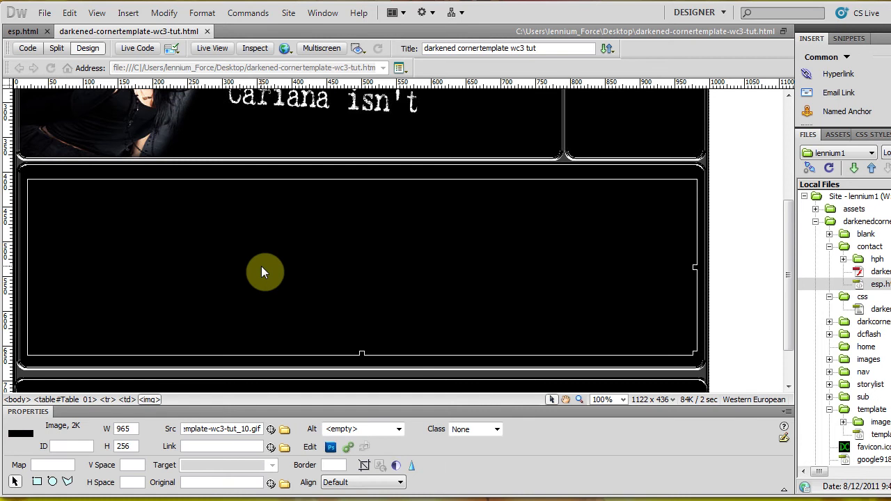
key(Delete)
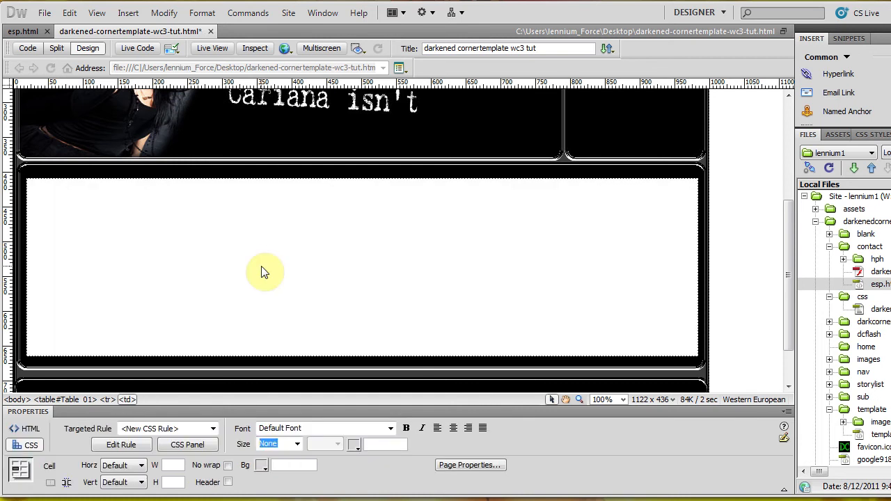
Step: Replace the non-breaking space in the emptied content cell's code with an empty div whose id is bgdiv, and return to the visual layout
click(28, 48)
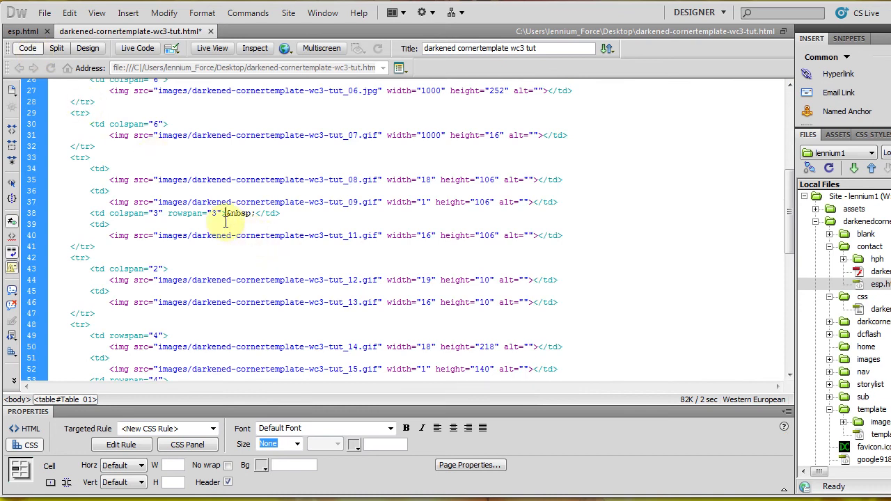
mouse_move(226, 214)
mouse_down()
mouse_move(257, 211)
mouse_move(224, 214)
mouse_up()
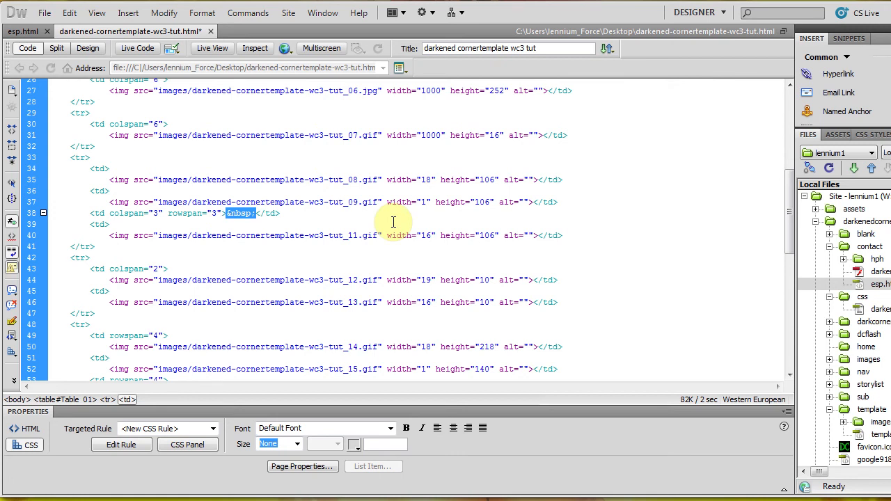
text(<div id=""></div>)
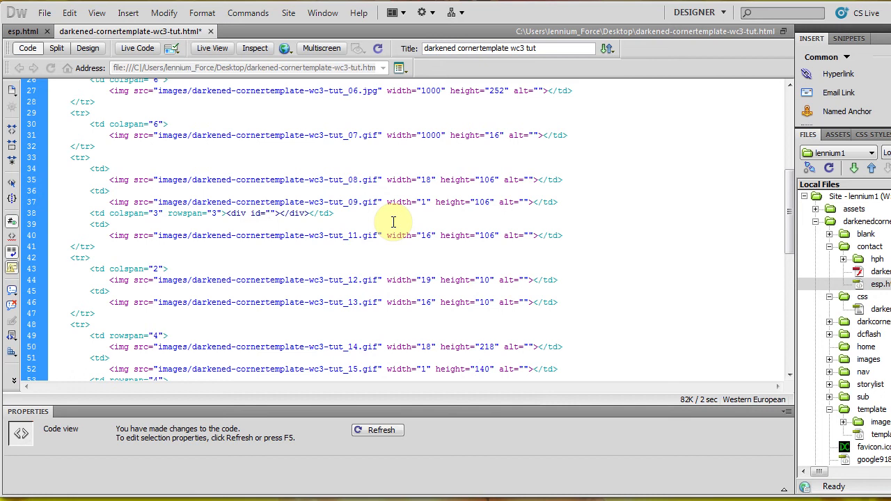
text(bo)
text(c)
scroll(346, 217, up, 2)
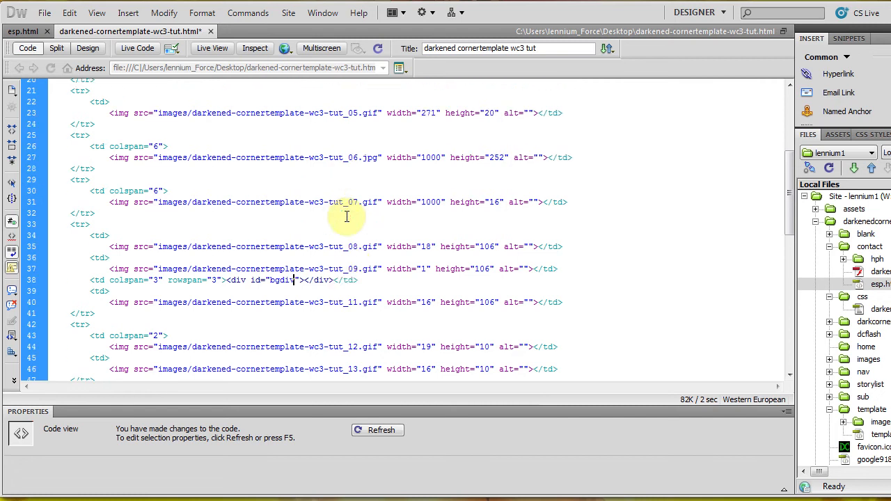
scroll(346, 217, up, 2)
scroll(346, 217, down, 12)
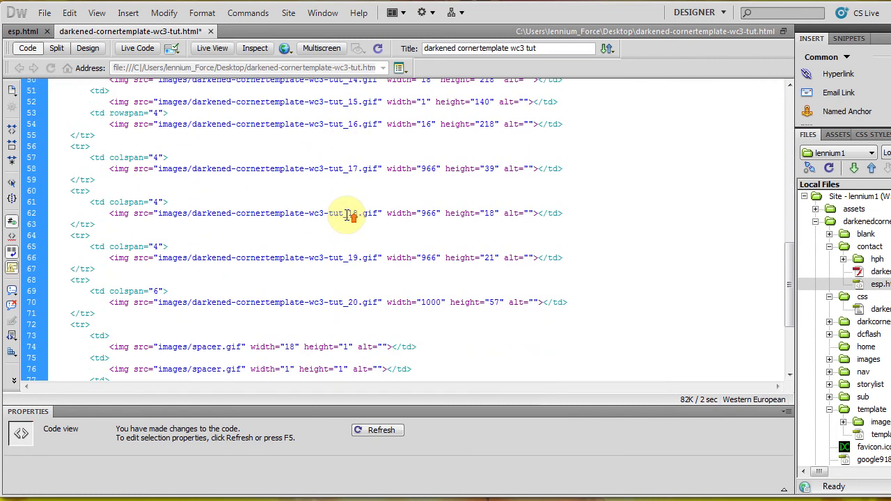
scroll(346, 215, up, 2)
click(87, 48)
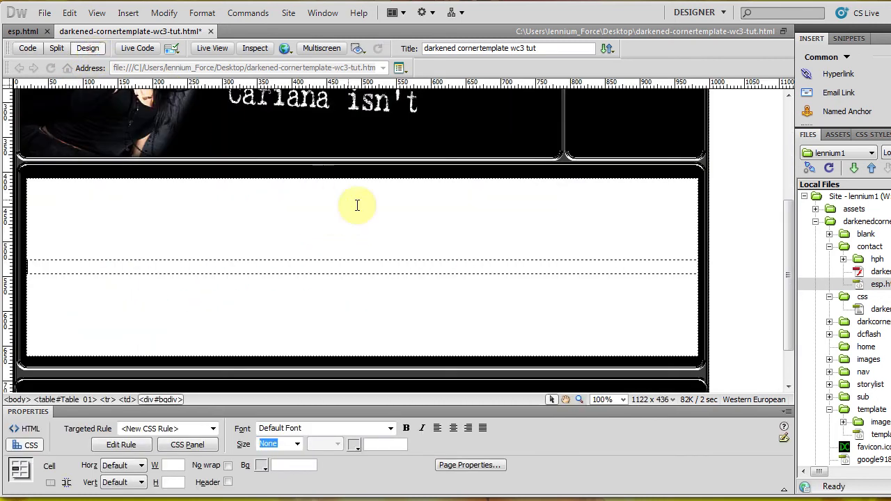
Step: Examine the slice images along the content box's right edge, including their code, and the new div's place in the page layout
click(708, 263)
click(708, 265)
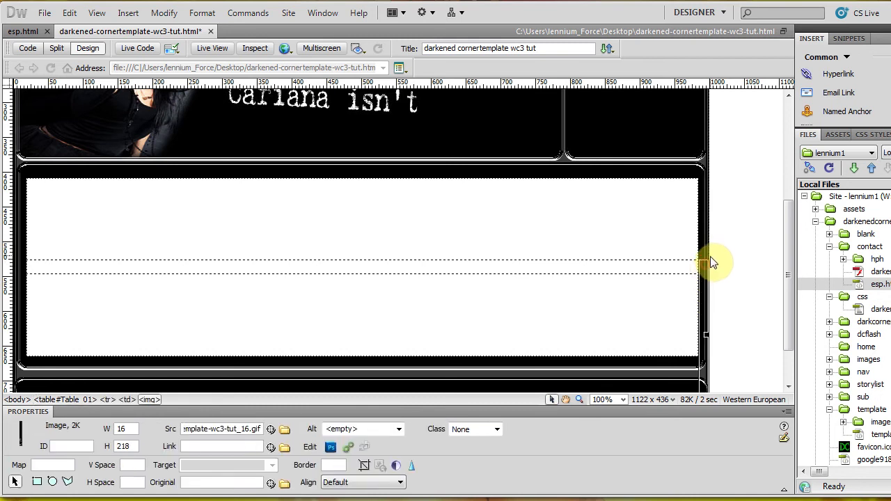
click(703, 256)
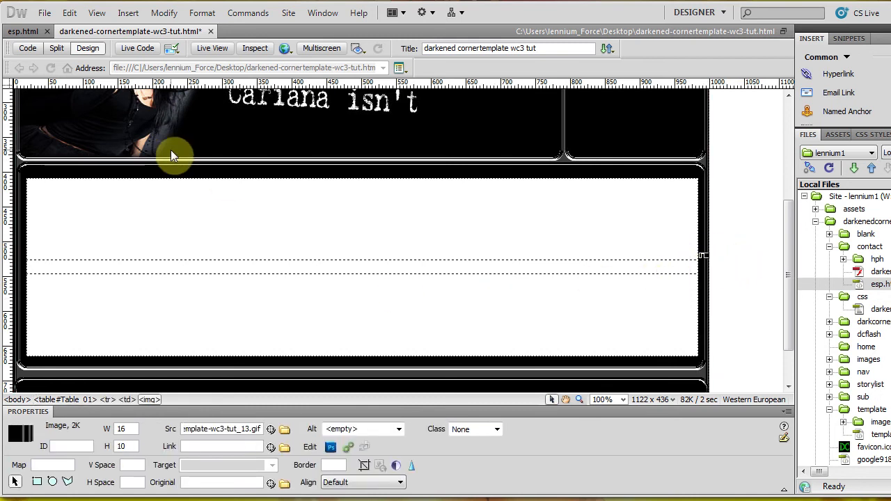
click(27, 48)
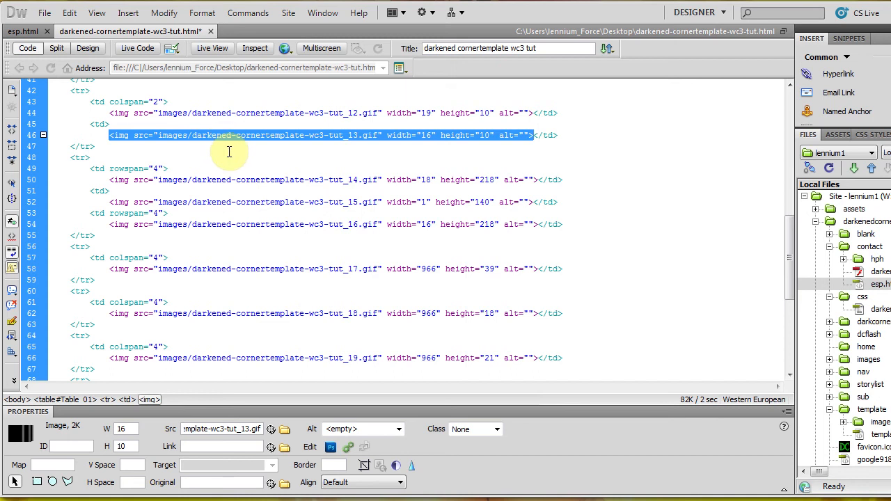
click(95, 49)
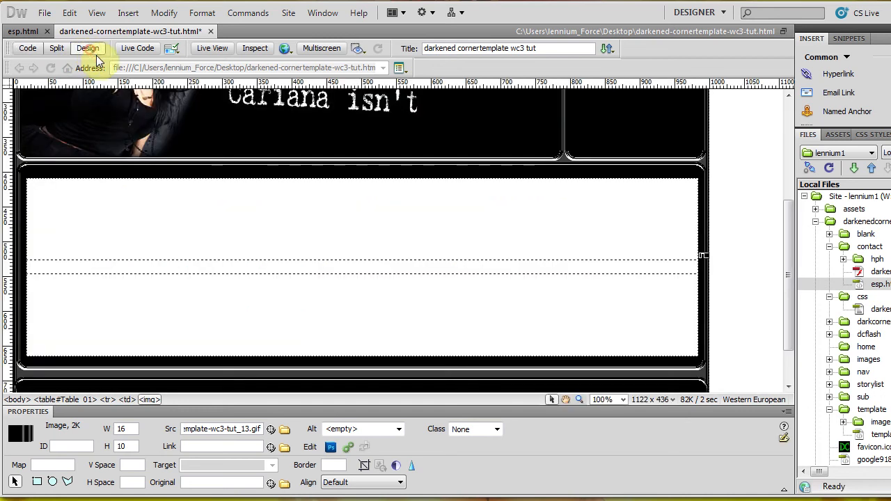
click(206, 228)
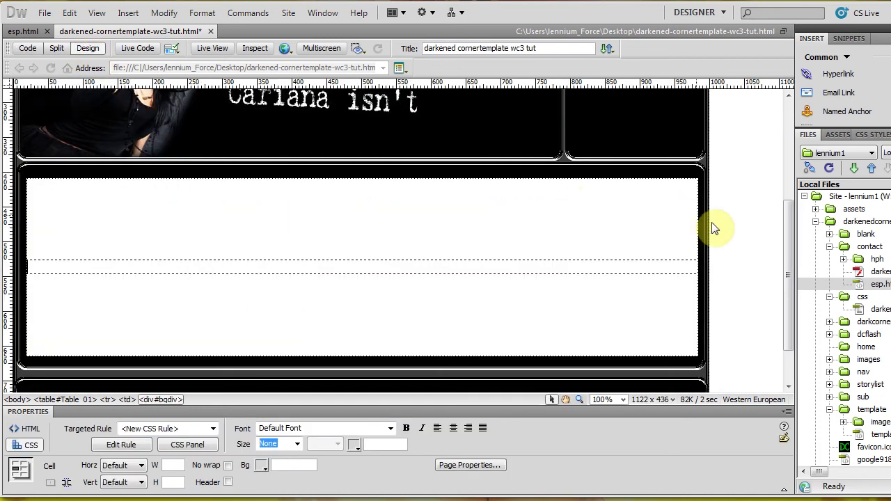
drag(785, 216, 803, 211)
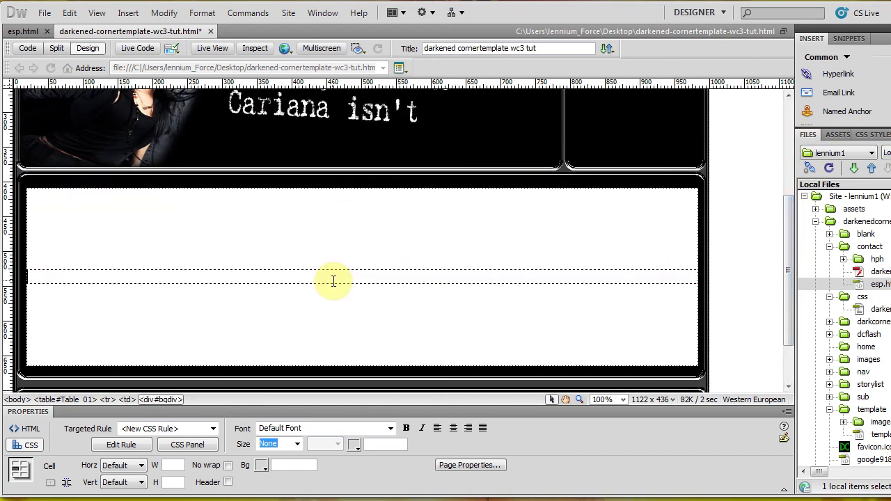
drag(792, 208, 789, 143)
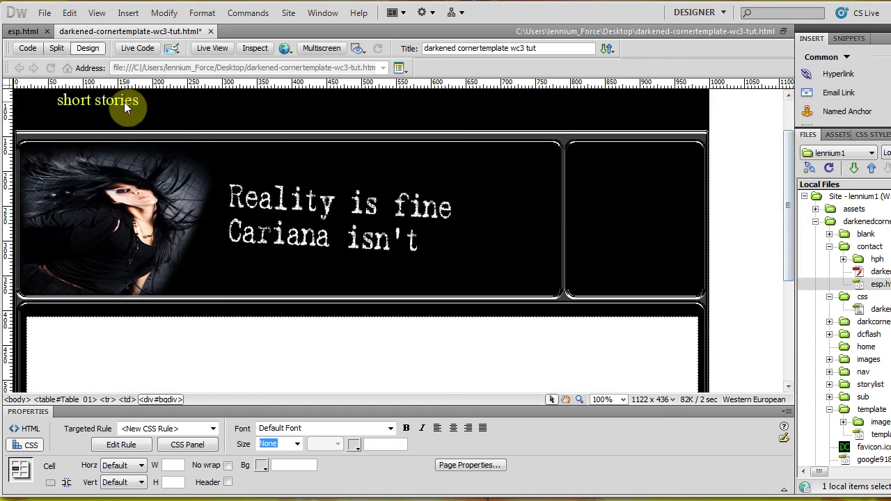
Step: Examine the finished contact page esp.html from banner to footer in both its editable layout and its live rendering
click(23, 31)
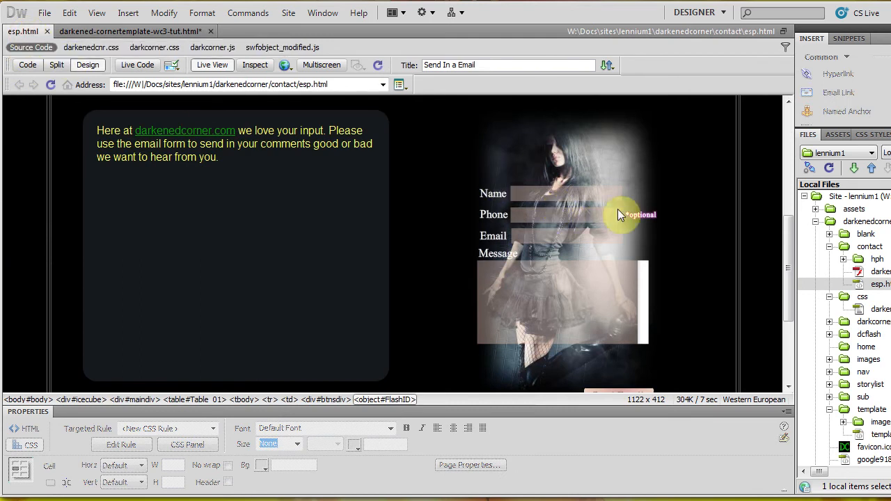
click(209, 66)
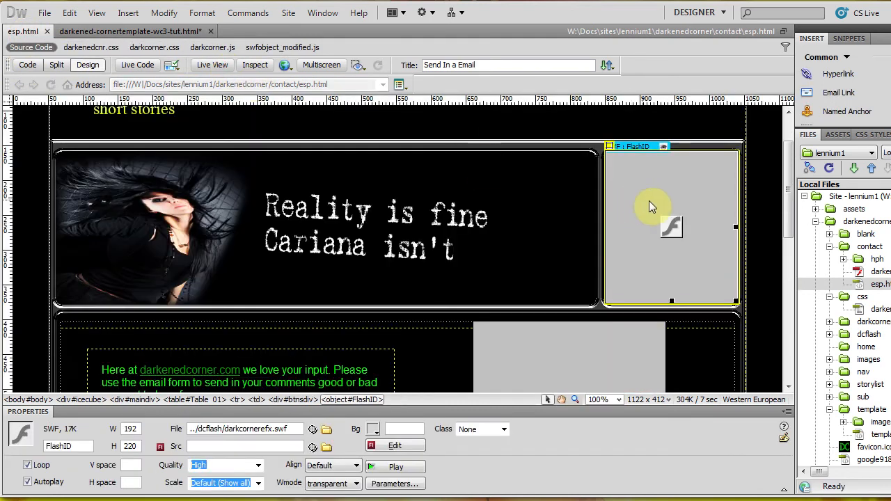
drag(787, 218, 812, 367)
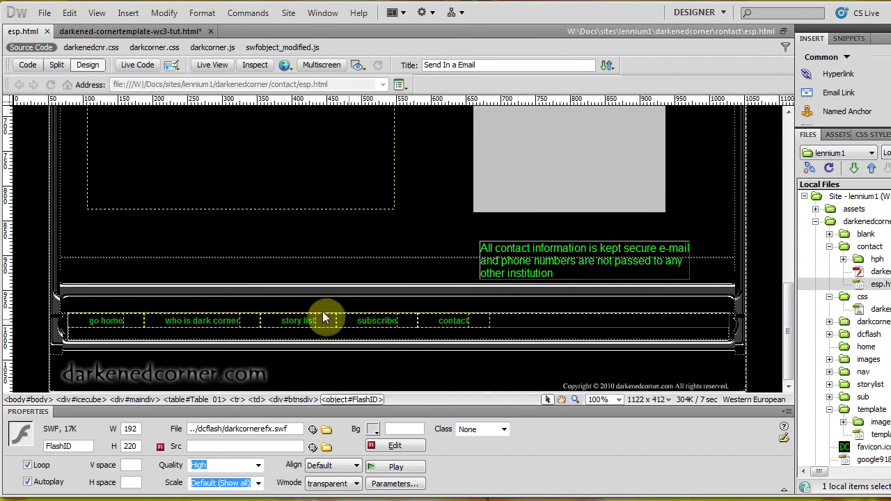
click(214, 66)
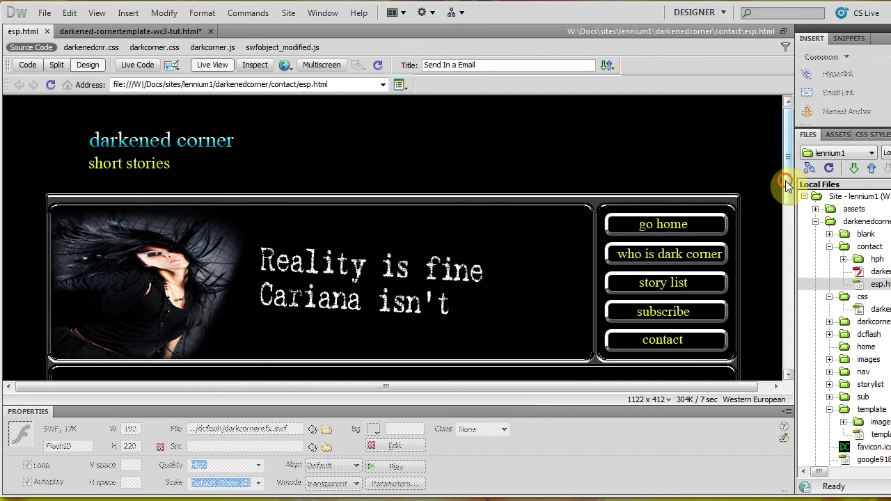
drag(786, 185, 788, 270)
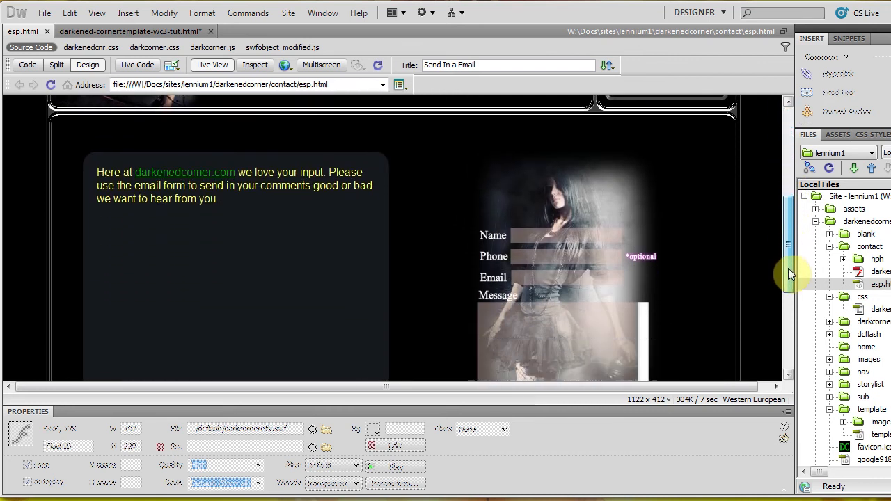
click(252, 243)
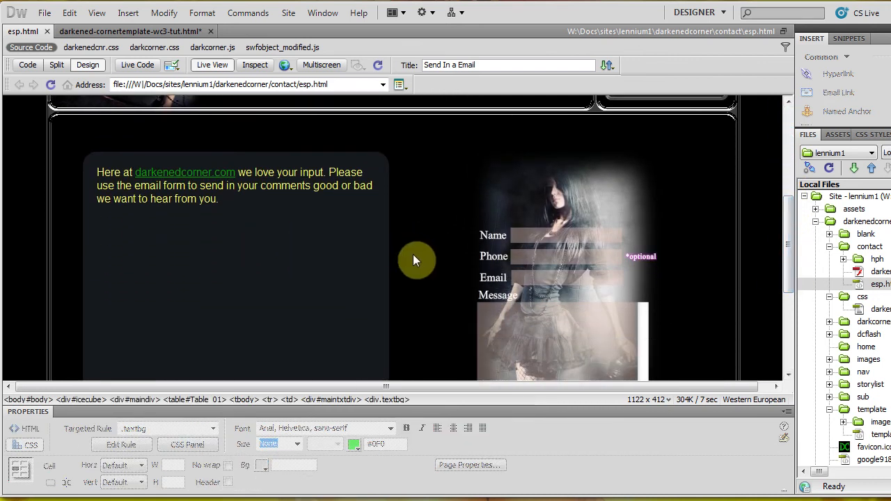
drag(785, 203, 785, 219)
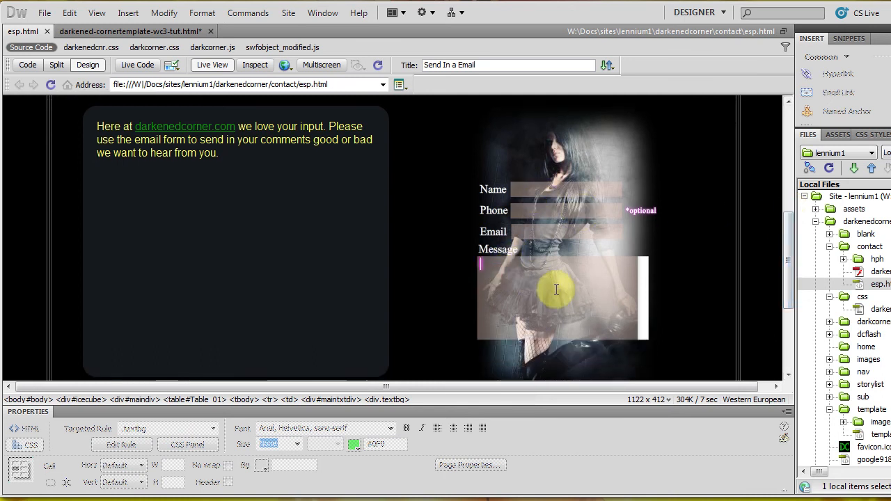
Step: Test the contact form with the message "gukfukfgukguk", a sample name and a sample e-mail address, and send it
text(gukfukfgukguk)
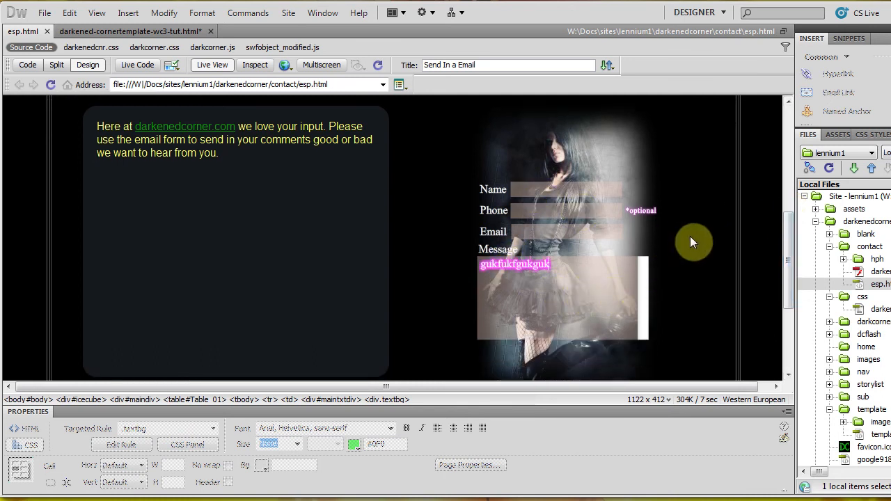
click(540, 185)
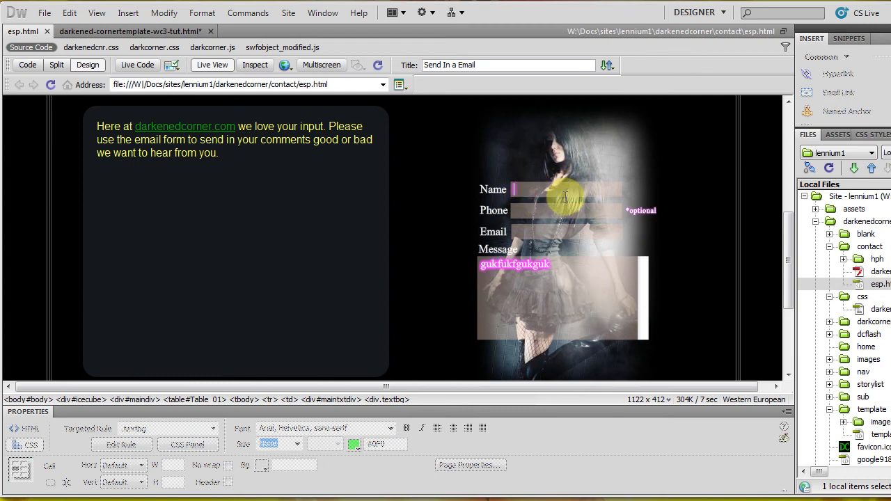
text(ukfuykyugk)
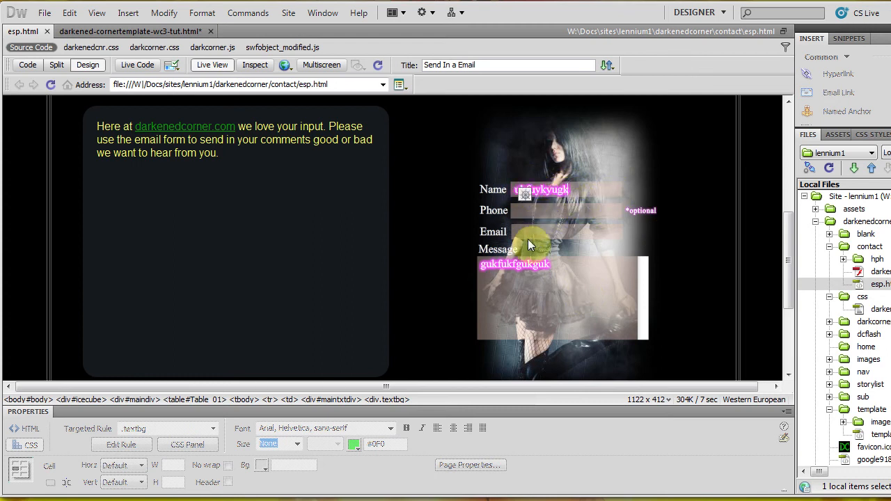
click(529, 235)
text(metest@mytest.com)
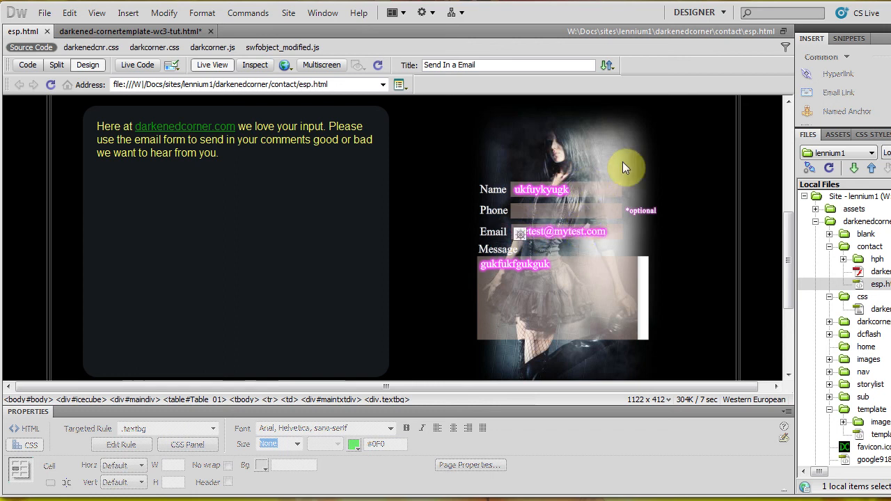
scroll(685, 229, down, 3)
click(618, 307)
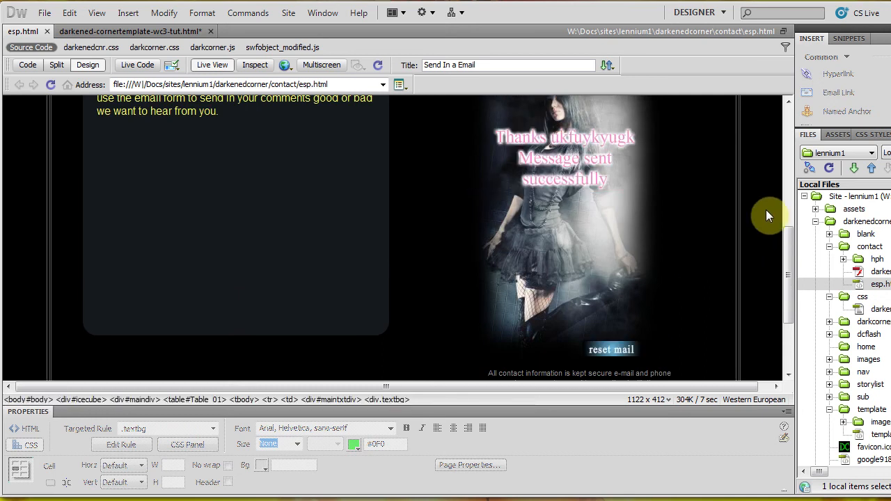
Step: Inspect the footer navigation of the contact page in the live rendering and select its link list in the editable layout
drag(786, 231, 789, 291)
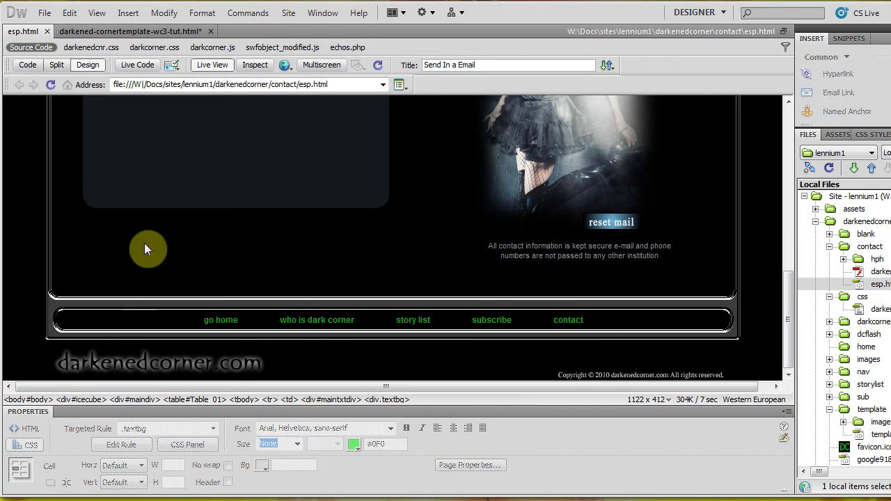
click(211, 65)
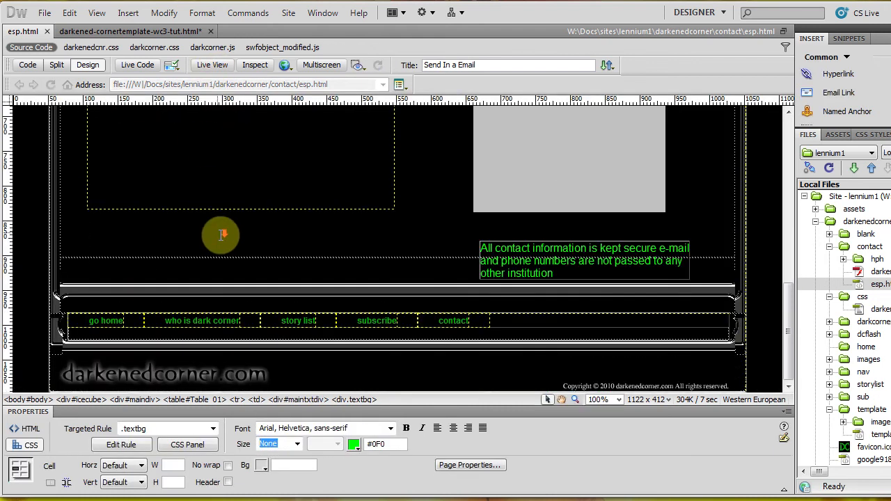
click(539, 322)
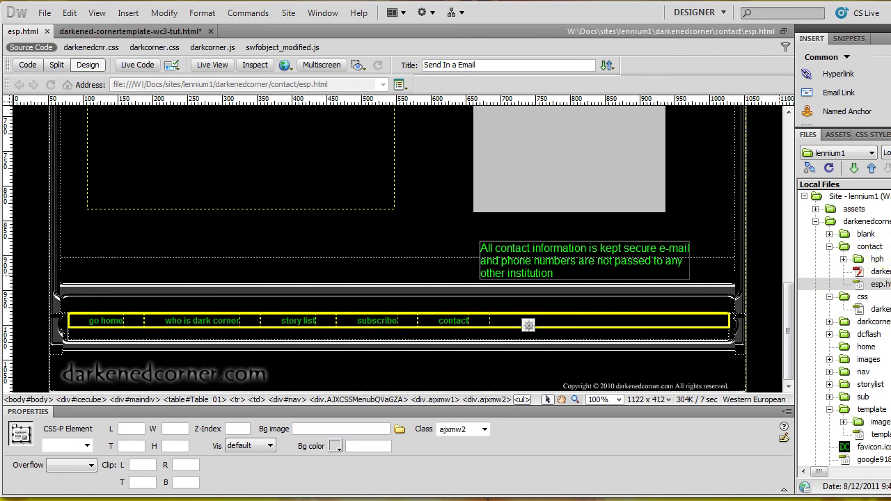
Step: Locate the template folder's images folder and template.html among the site files, and review the contact page's main content area
scroll(843, 292, down, 3)
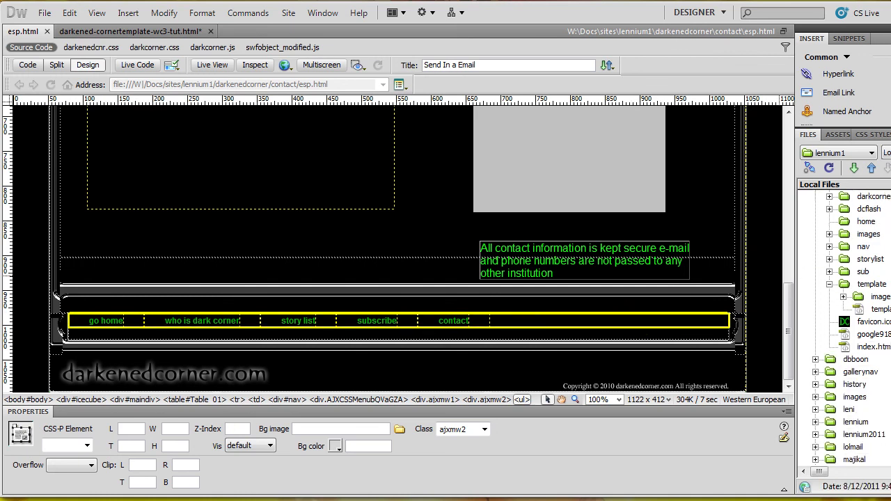
click(864, 297)
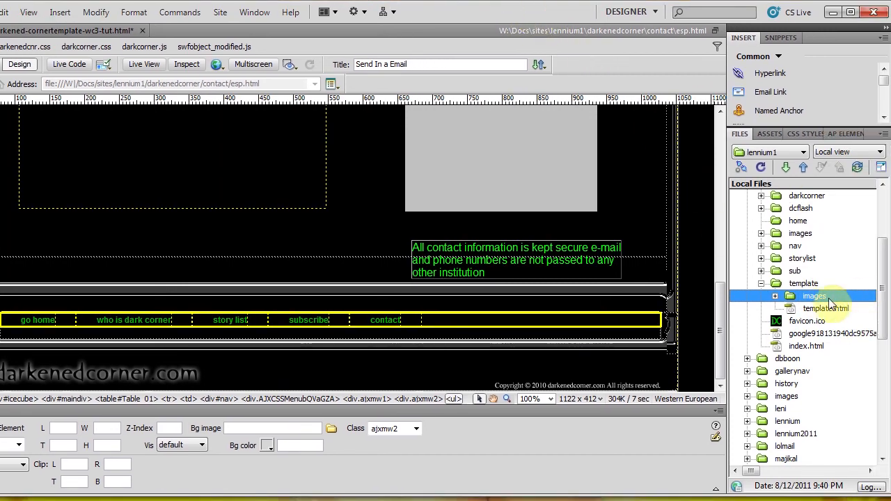
click(818, 315)
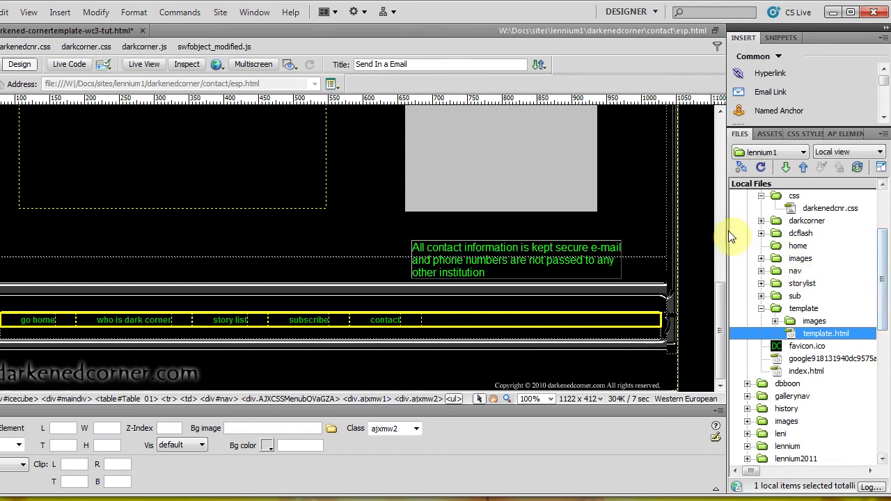
drag(721, 292, 720, 193)
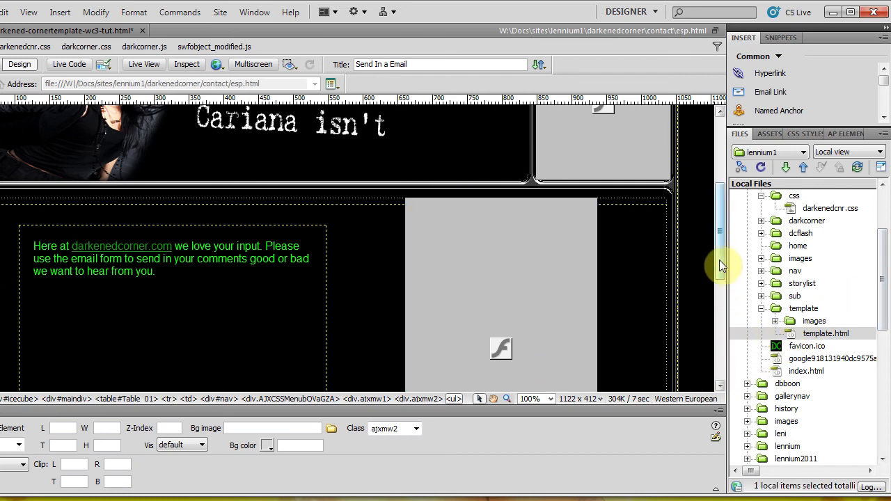
drag(719, 259, 728, 276)
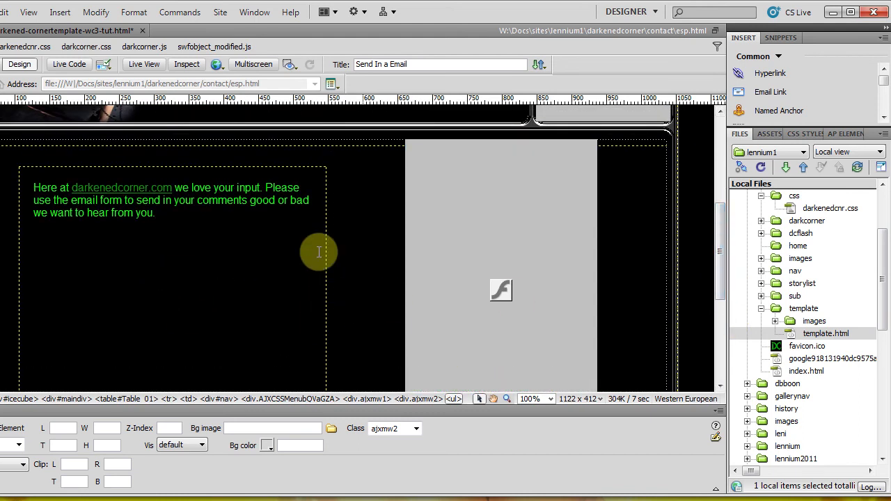
Step: Switch to Photoshop and review the template's slice layout from the header to the footer
drag(890, 2, 260, 0)
drag(686, 199, 681, 273)
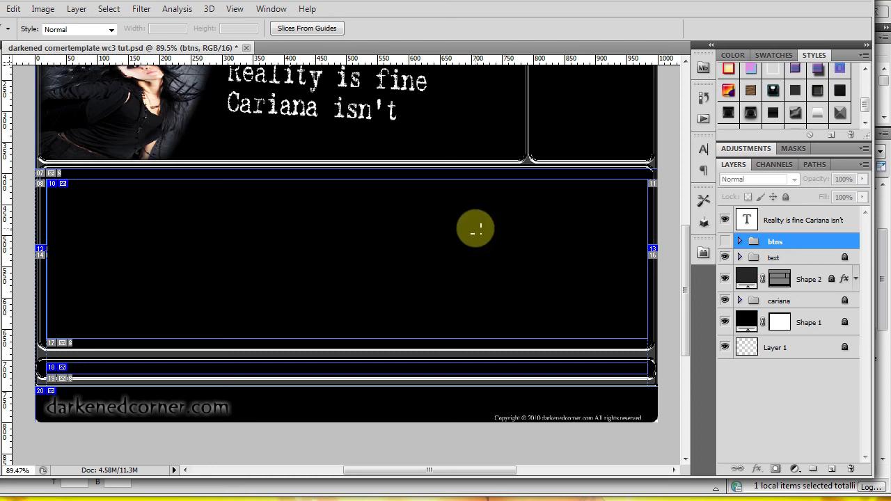
scroll(477, 239, up, 5)
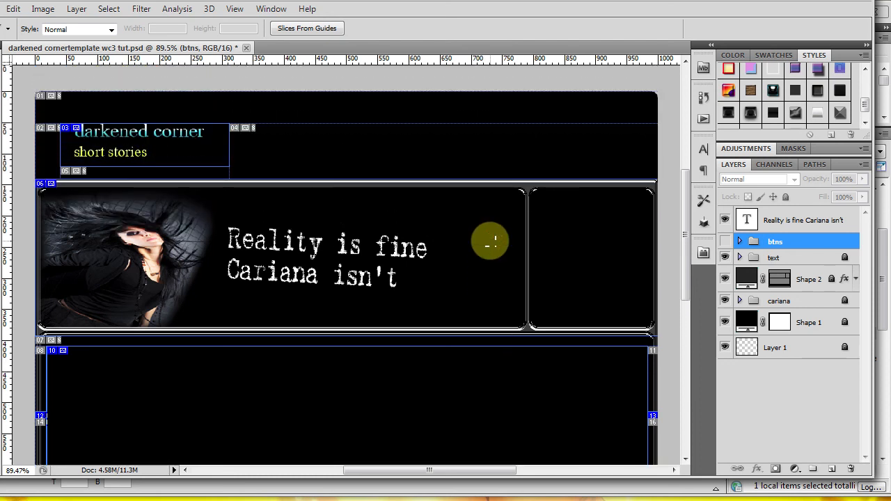
scroll(490, 241, down, 1)
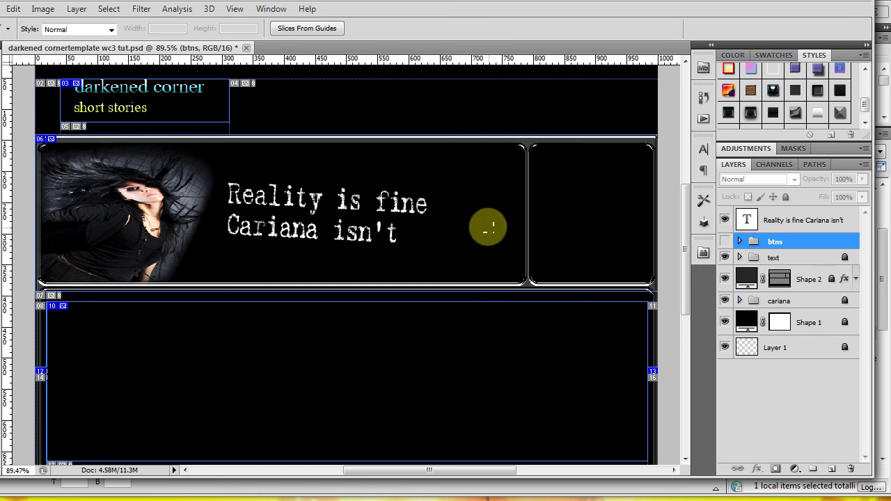
scroll(487, 230, down, 4)
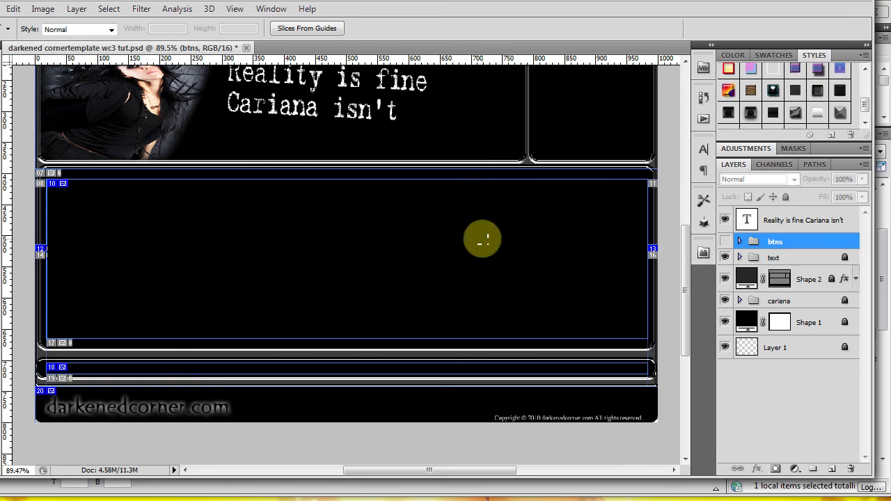
scroll(487, 240, up, 5)
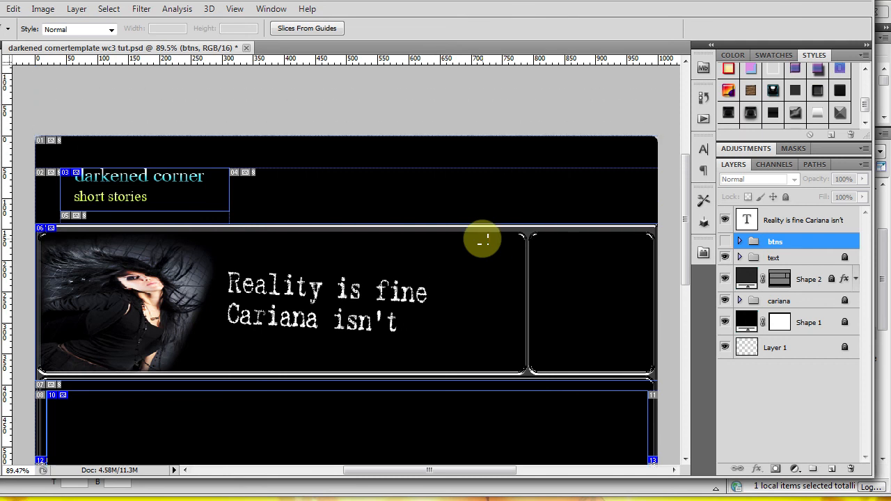
scroll(487, 240, down, 4)
scroll(487, 241, up, 2)
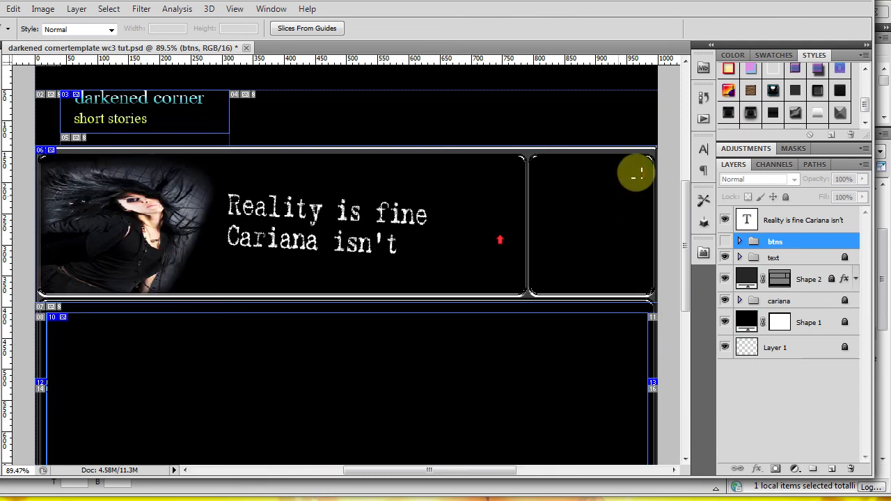